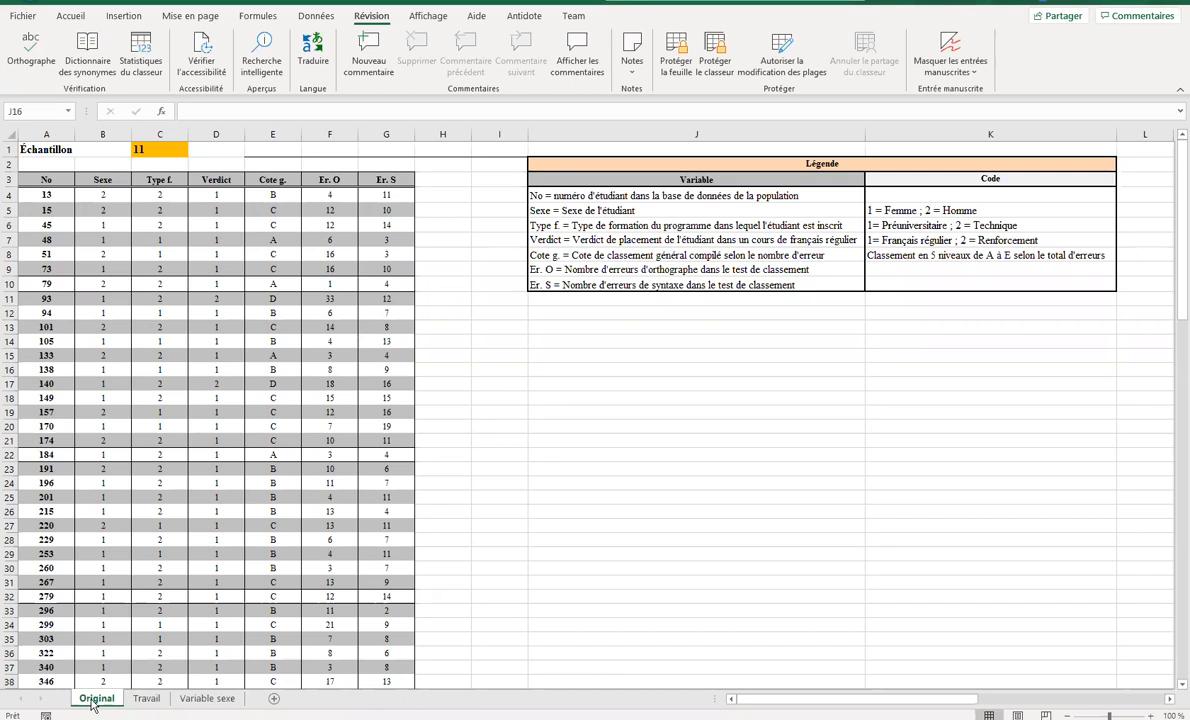
# Review the Sexe pivot table on the Travail sheet and the pie chart on Variable sexe, then return to the Original sheet.
pyautogui.click(146, 698)
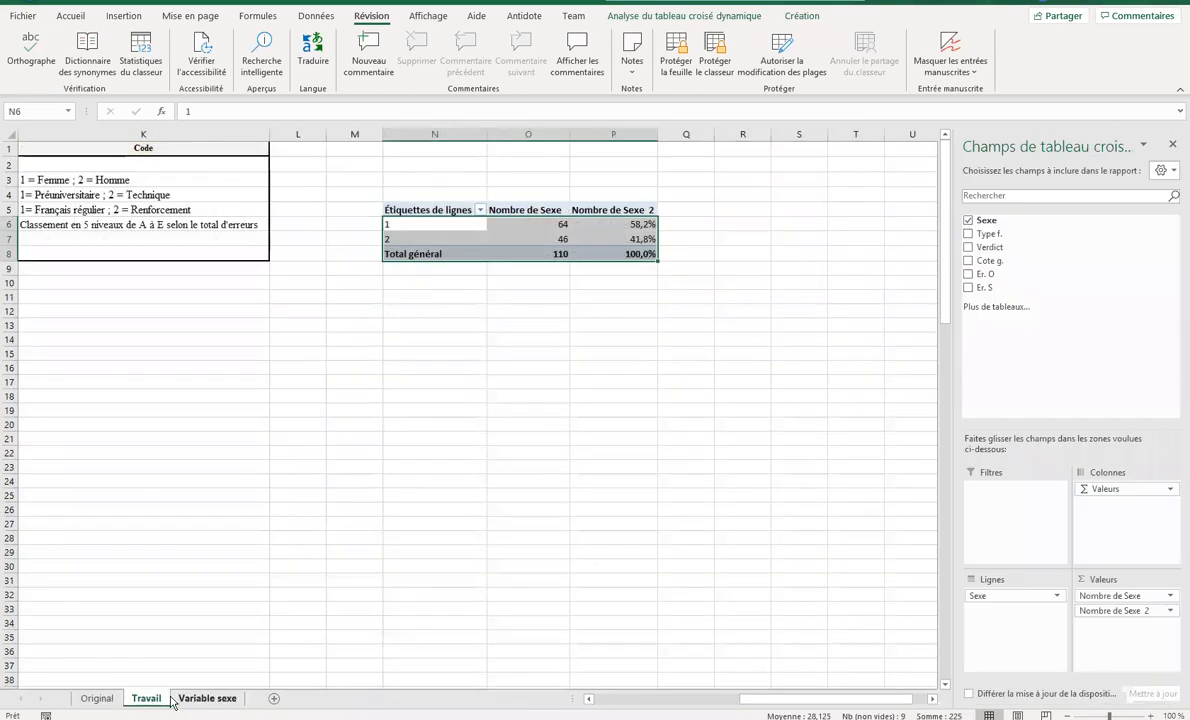
pyautogui.click(460, 209)
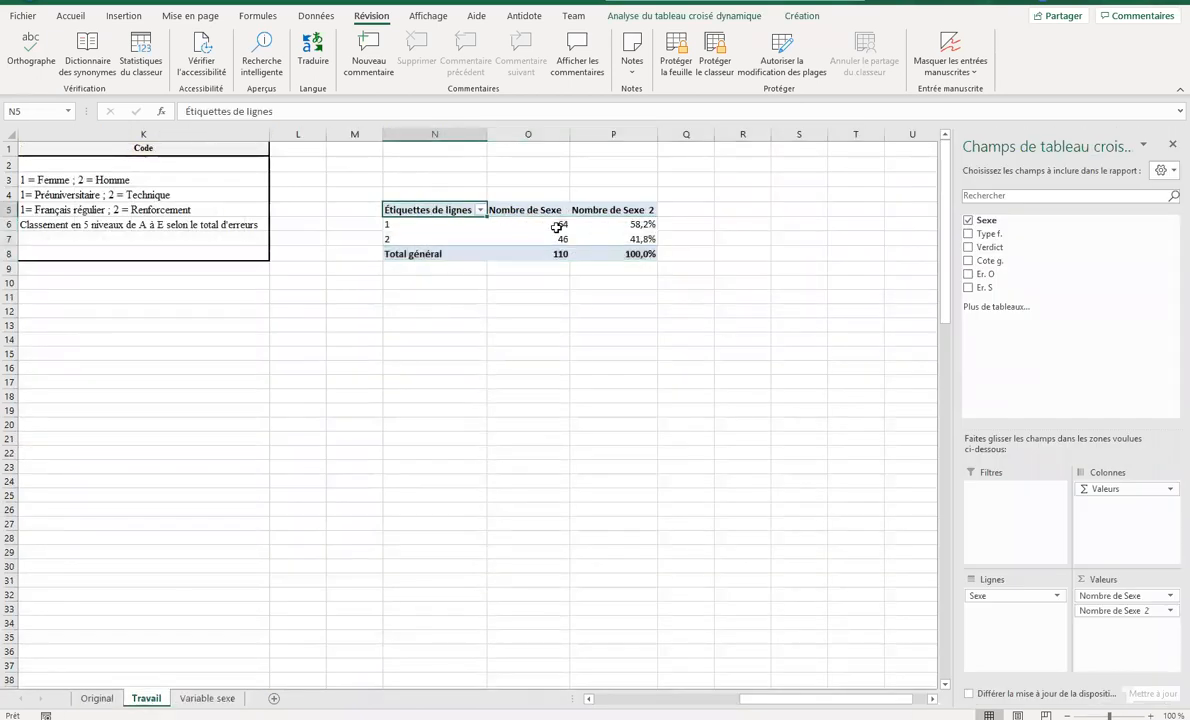
pyautogui.click(528, 239)
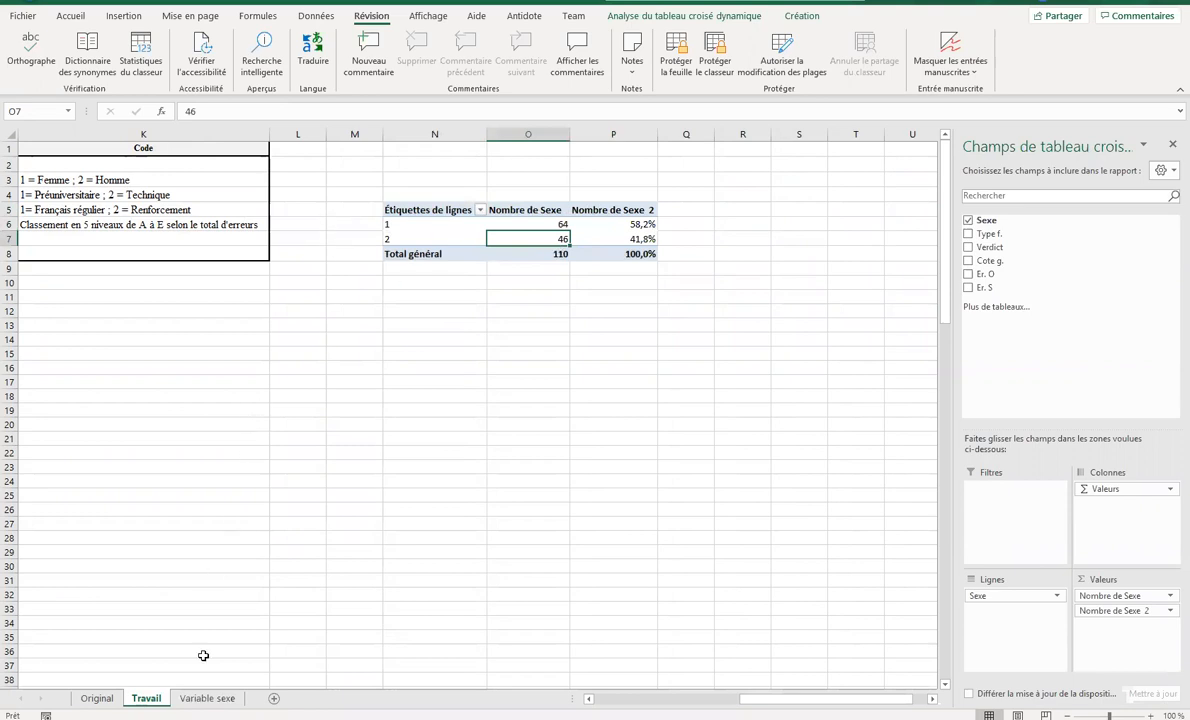
pyautogui.click(205, 698)
pyautogui.click(490, 393)
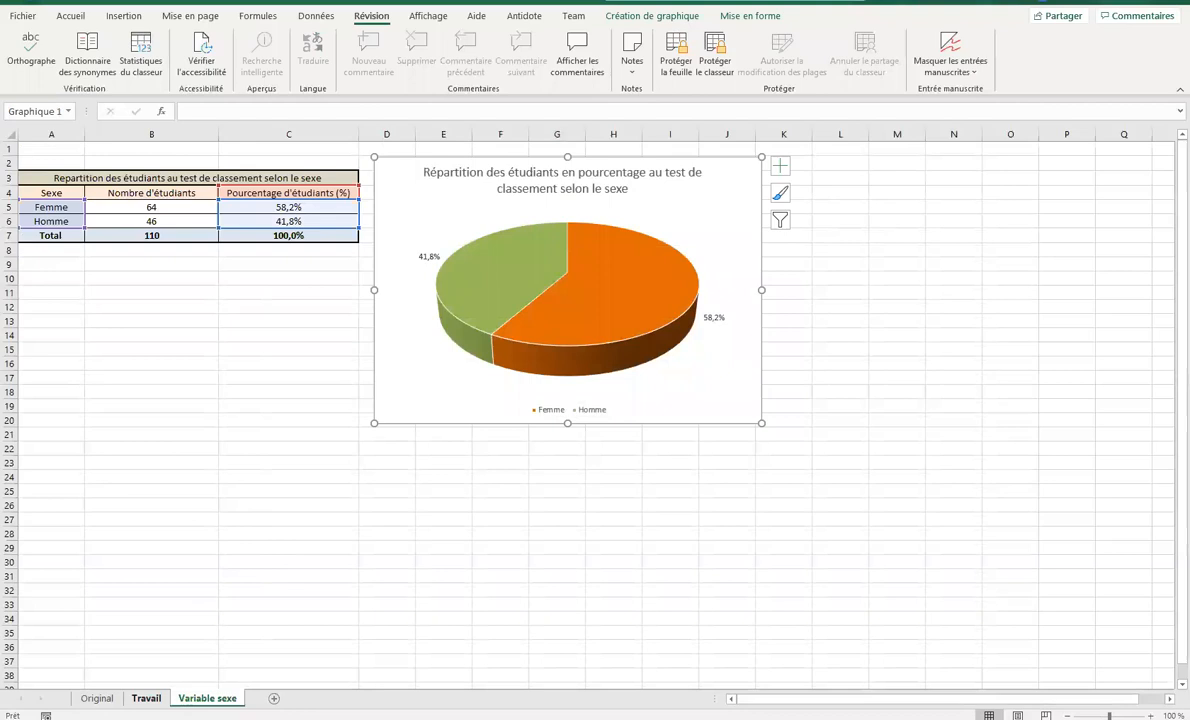
pyautogui.click(97, 699)
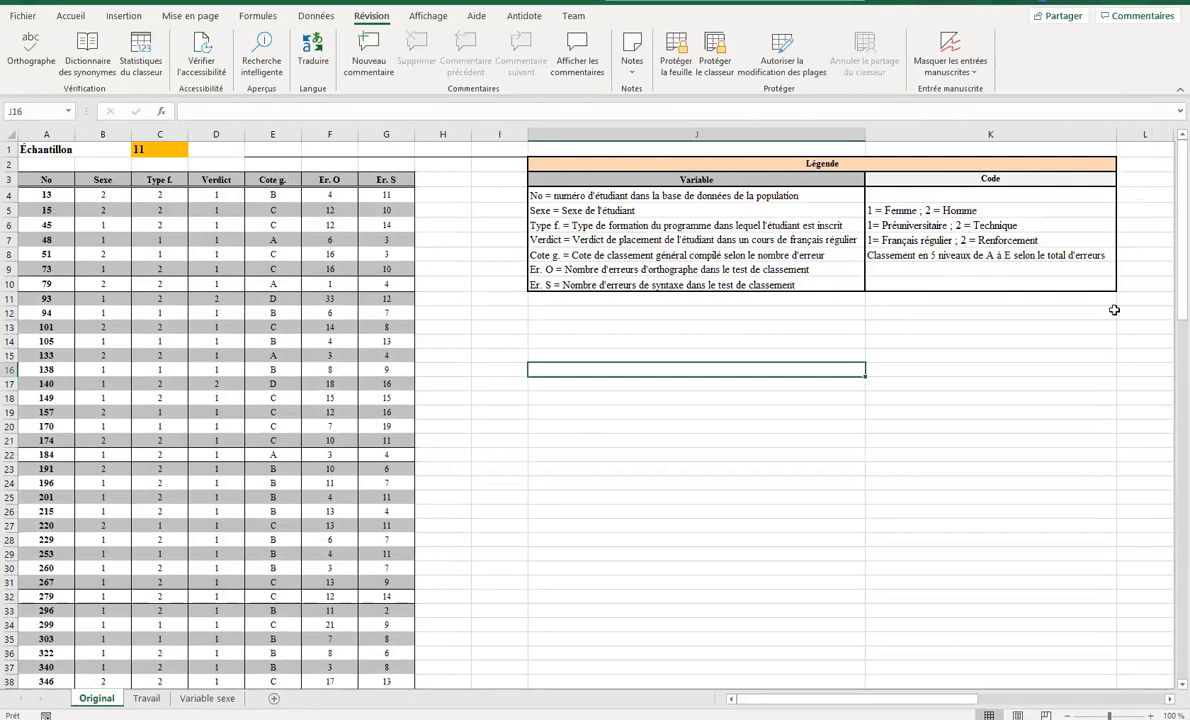
pyautogui.click(711, 710)
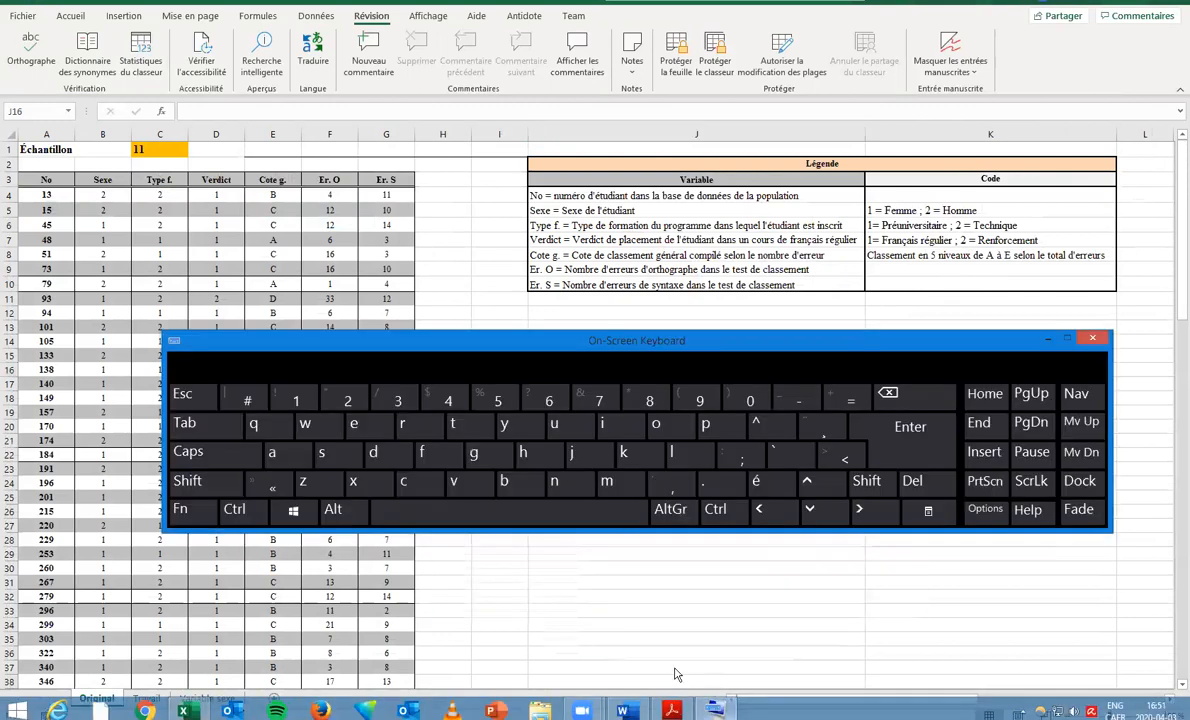
pyautogui.hotkey('alt', 'Tab')
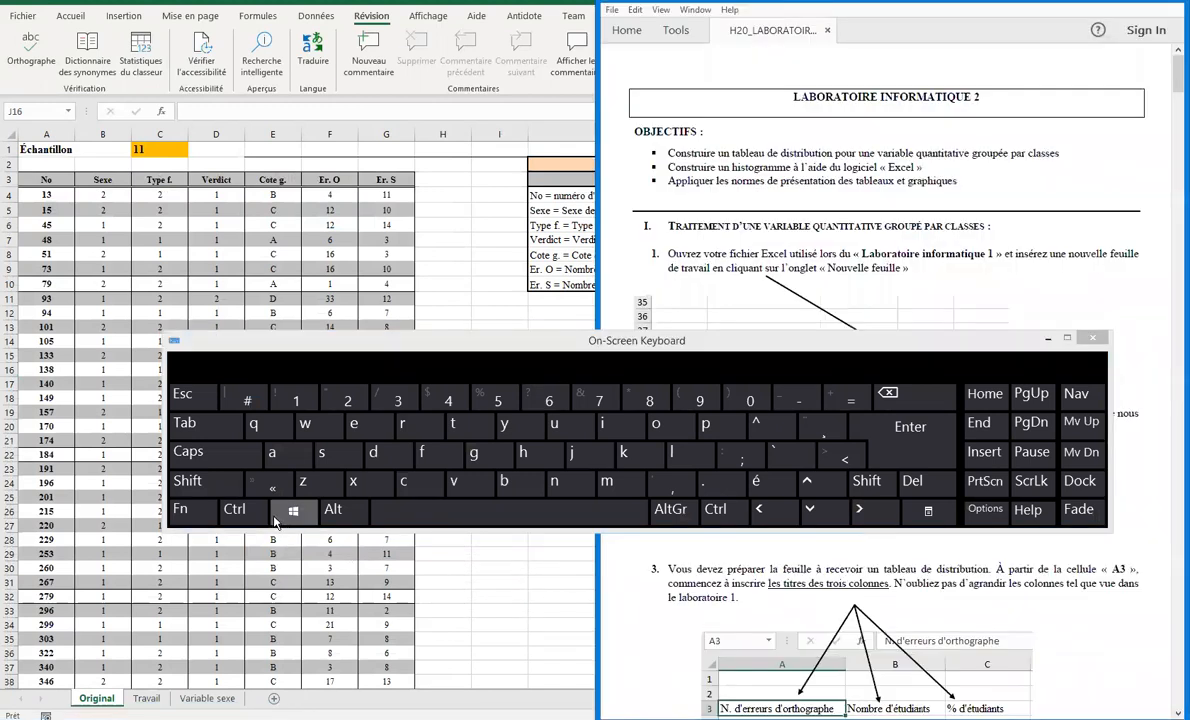
pyautogui.click(290, 514)
pyautogui.click(294, 515)
pyautogui.click(294, 515)
pyautogui.click(294, 515)
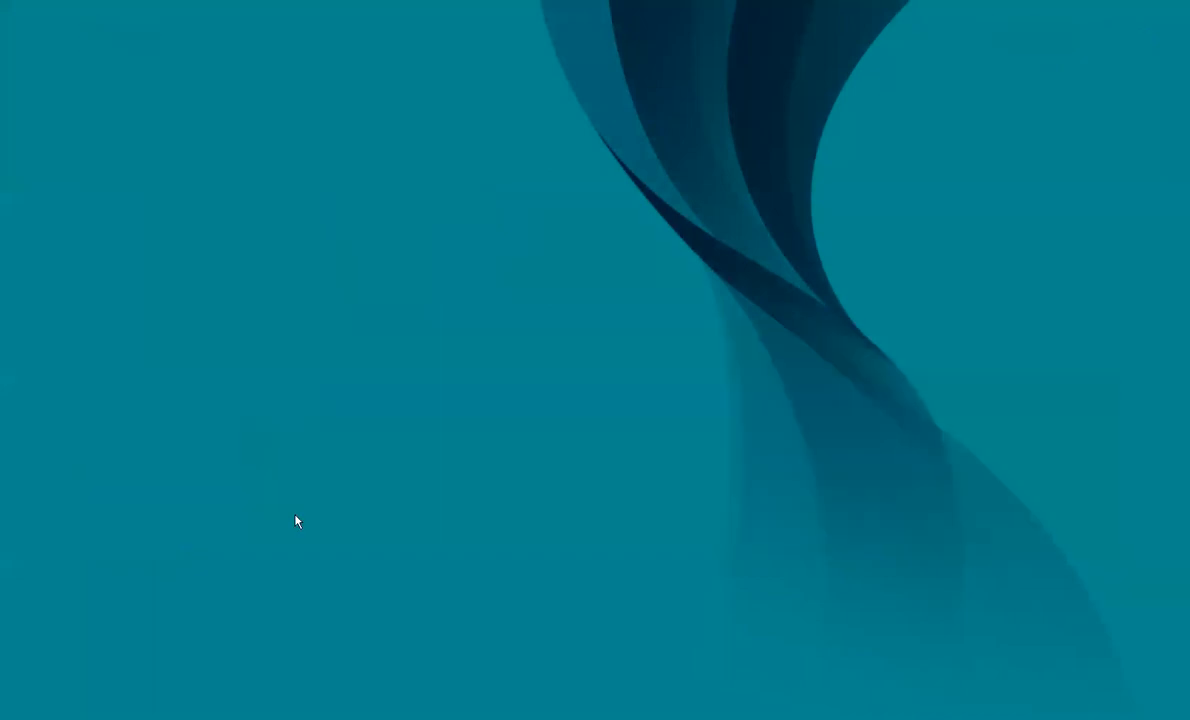
pyautogui.click(295, 512)
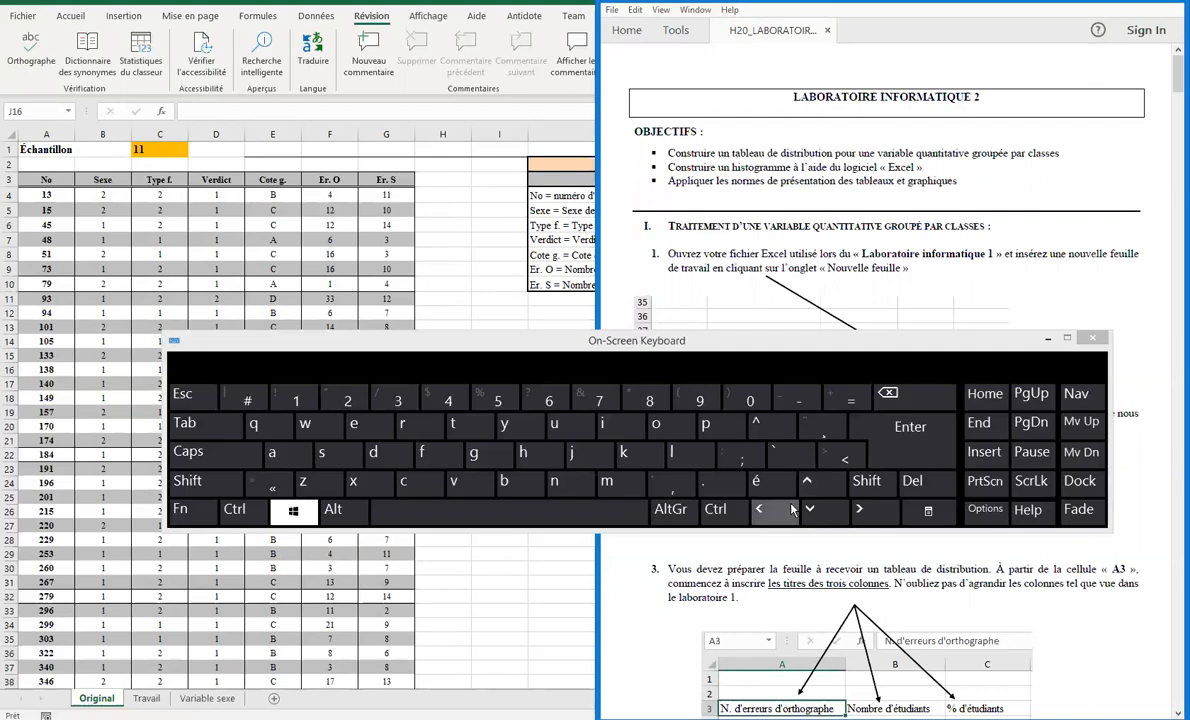
pyautogui.press('super')
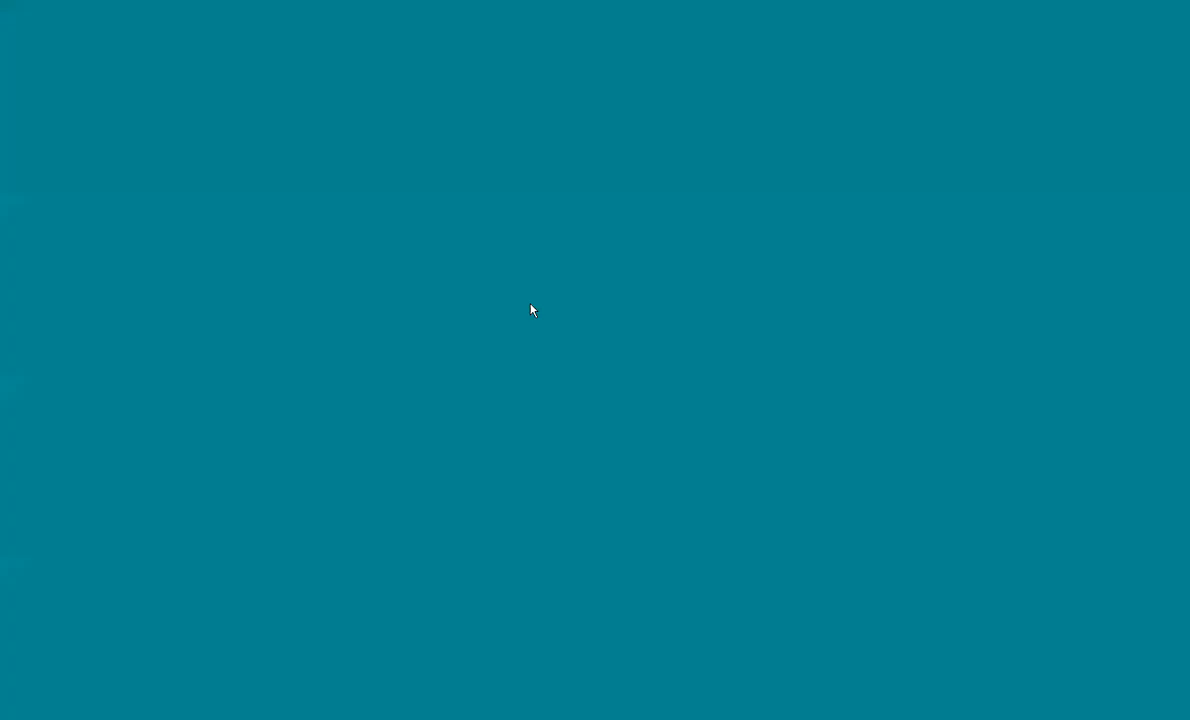
pyautogui.press('super')
pyautogui.click(531, 309)
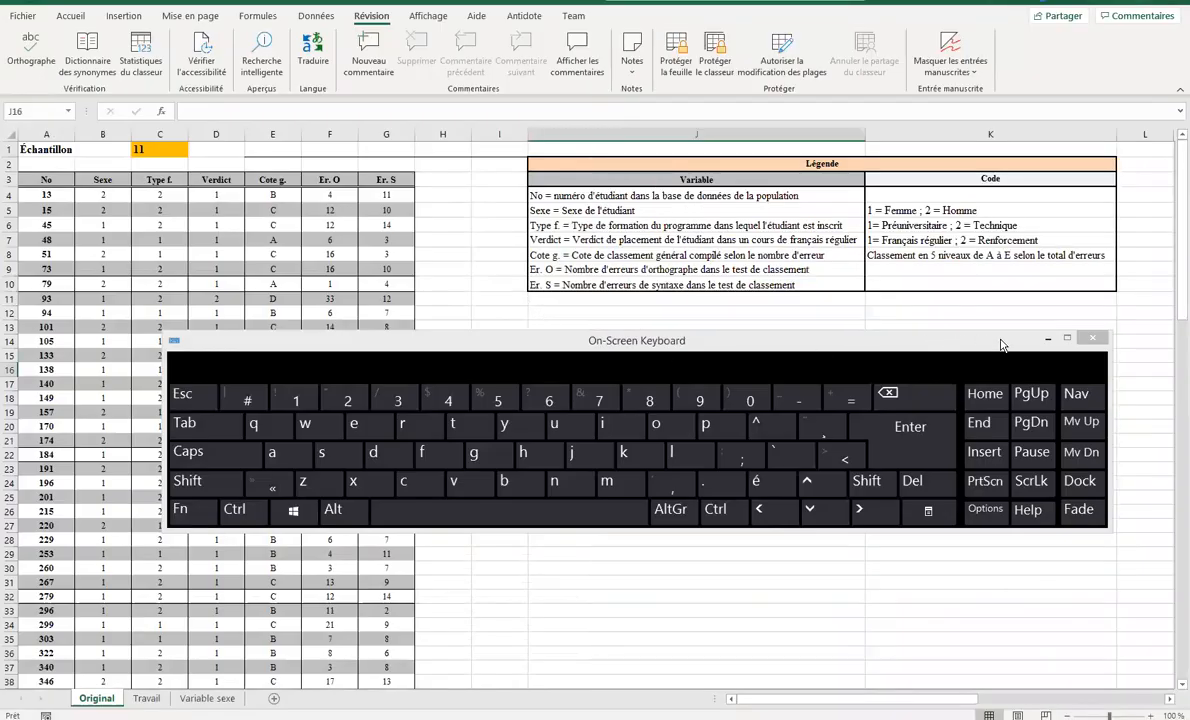
pyautogui.click(1049, 340)
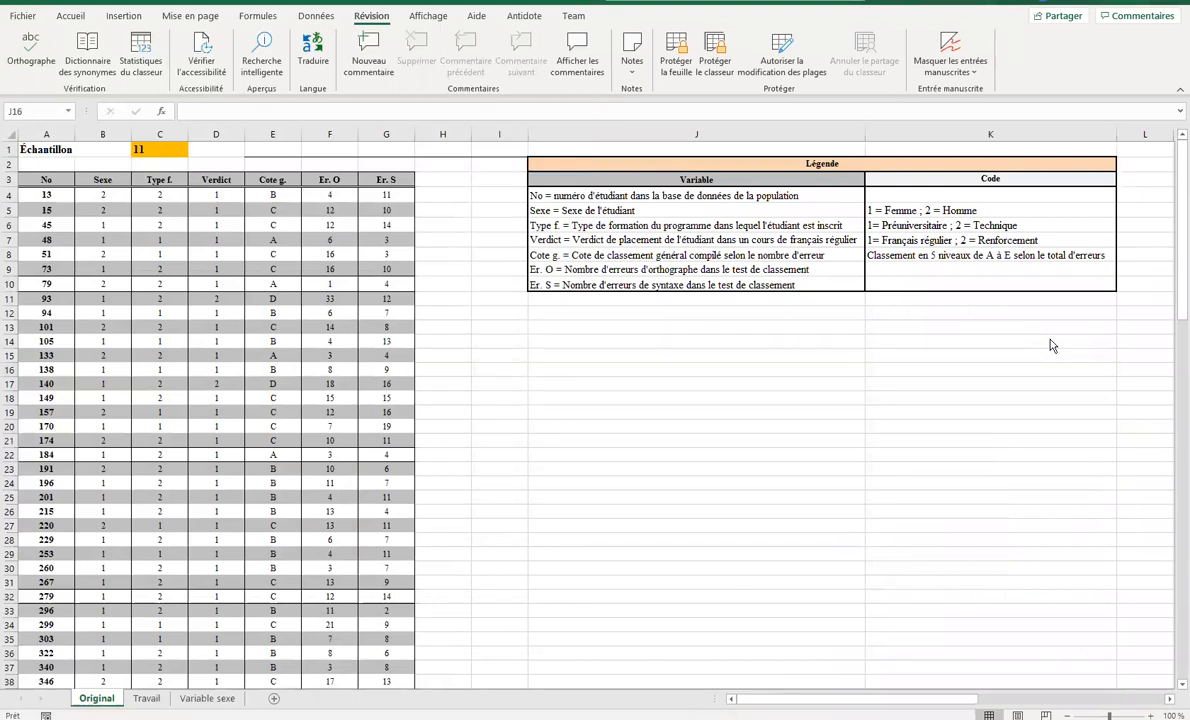
# Place the workbook beside the Laboratoire informatique 2 PDF and read its instruction on inserting a new worksheet.
pyautogui.press('super+Left')
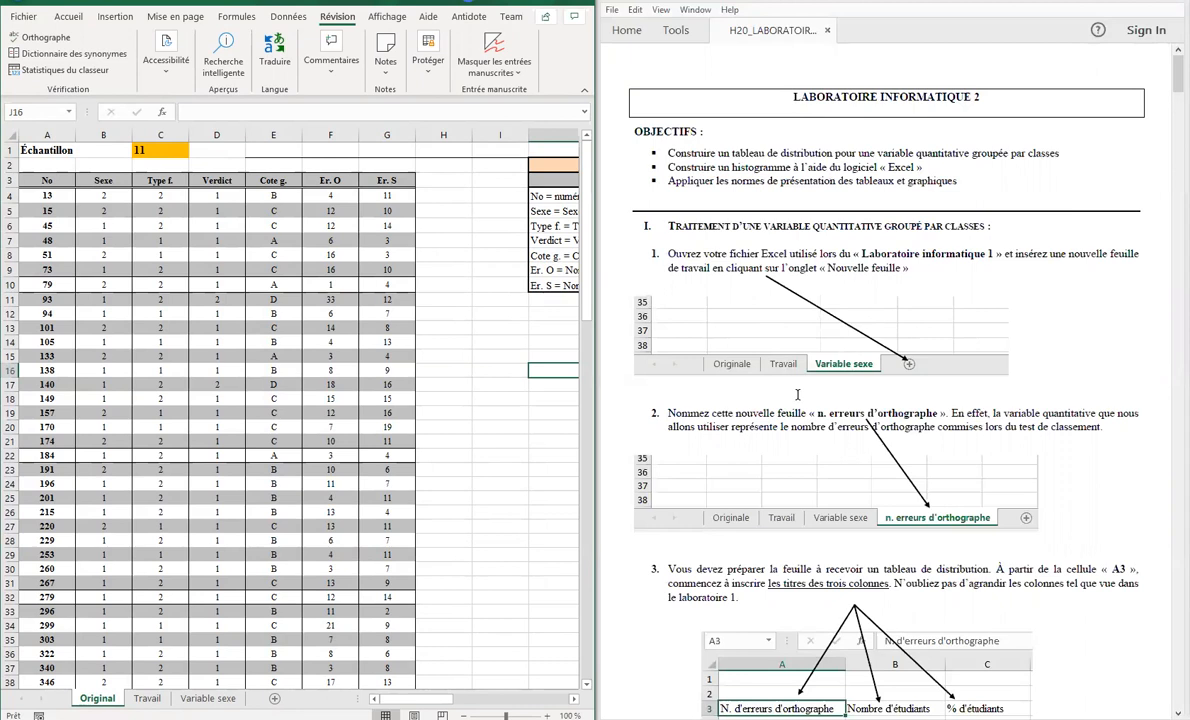
pyautogui.moveTo(643, 239); pyautogui.dragTo(959, 340)
pyautogui.click(977, 358)
pyautogui.click(910, 363)
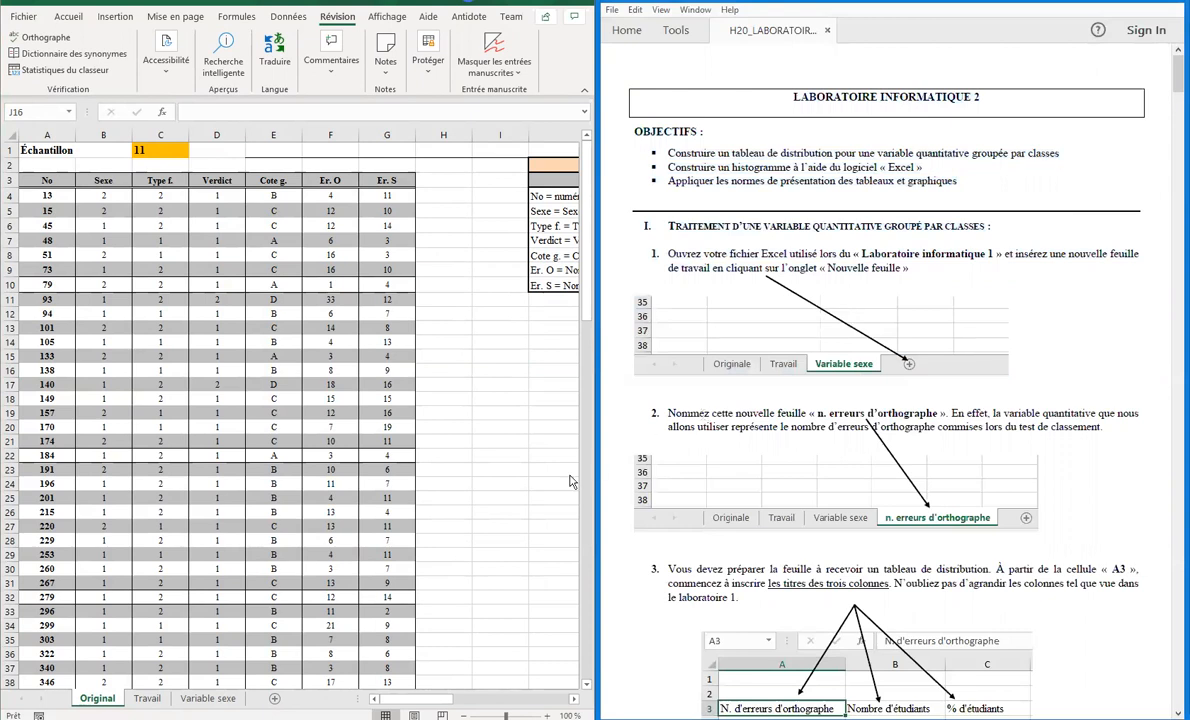
pyautogui.press('super+Up')
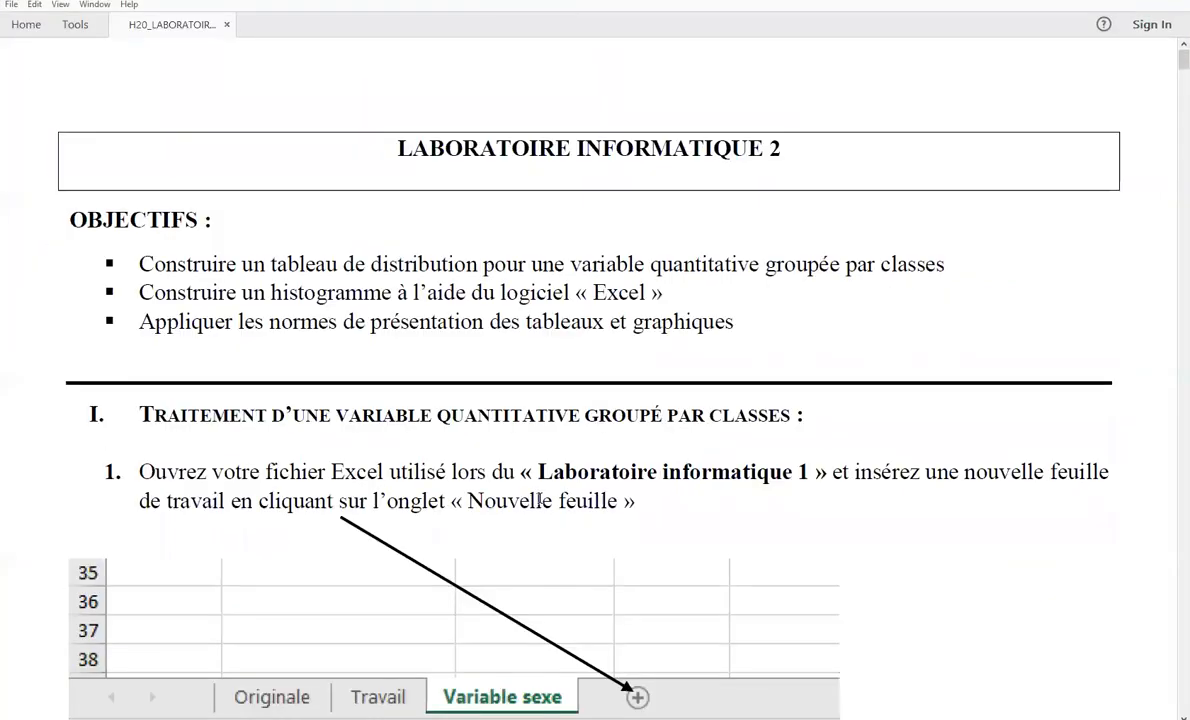
pyautogui.press('super+Down')
pyautogui.click(490, 497)
# Return to the full-size workbook, insert a new worksheet and place it after the Variable sexe sheet.
pyautogui.press('super+Up')
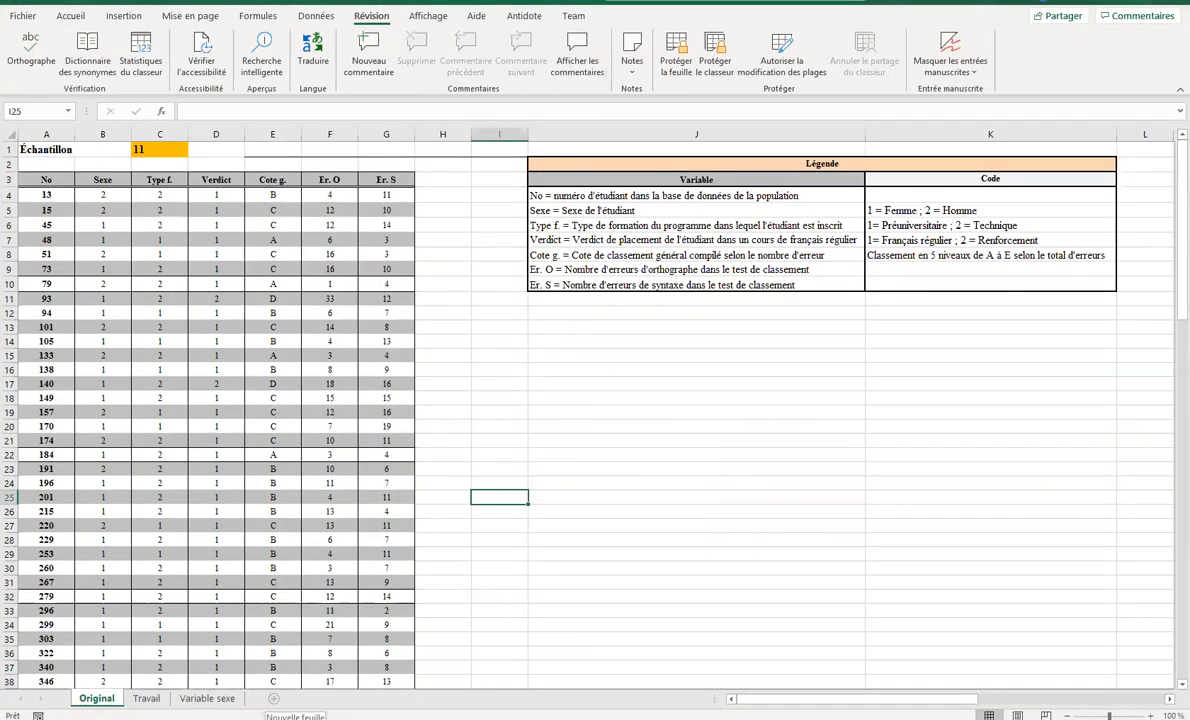
pyautogui.click(275, 698)
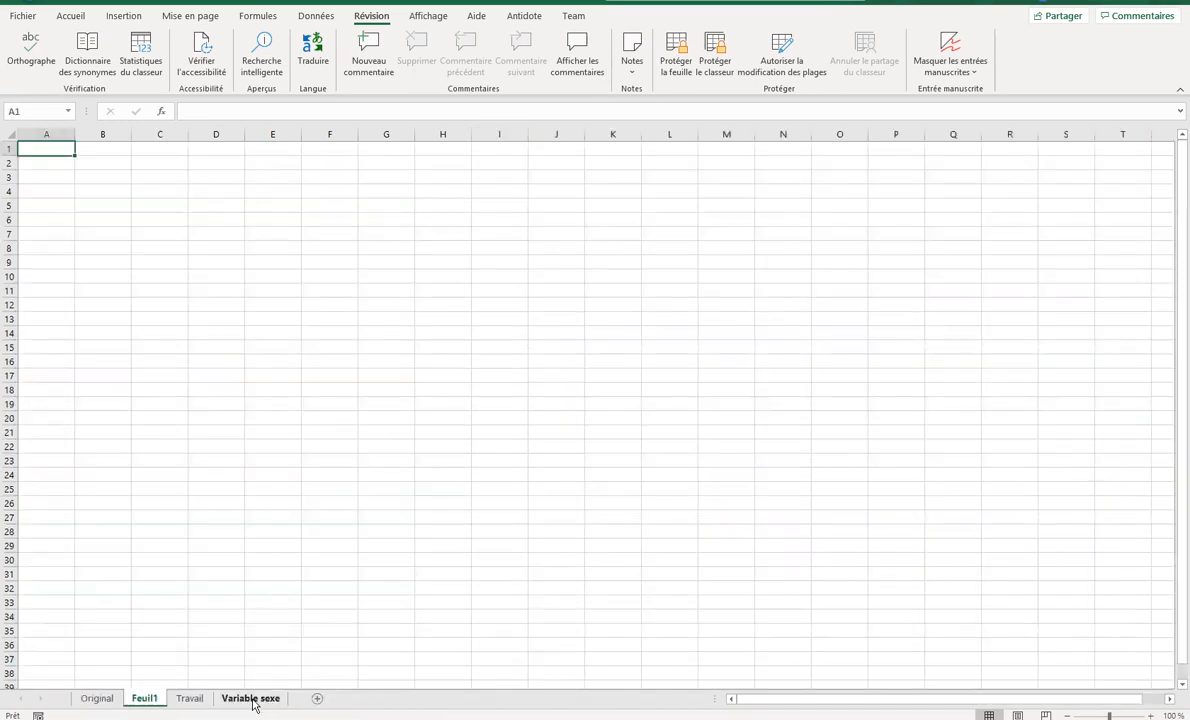
pyautogui.click(252, 698)
pyautogui.click(144, 698)
pyautogui.moveTo(249, 700); pyautogui.dragTo(292, 698)
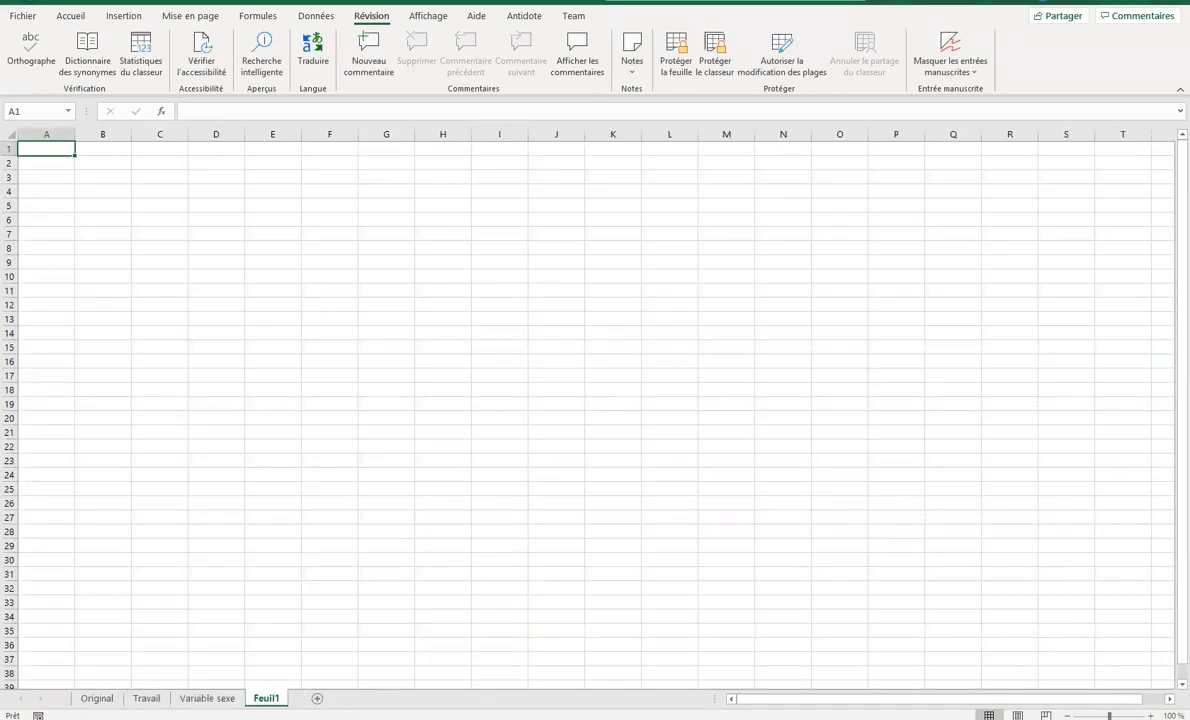
# Rename the new worksheet as "N. d'erreurs d'orthographe".
pyautogui.doubleClick(267, 699)
pyautogui.write('N')
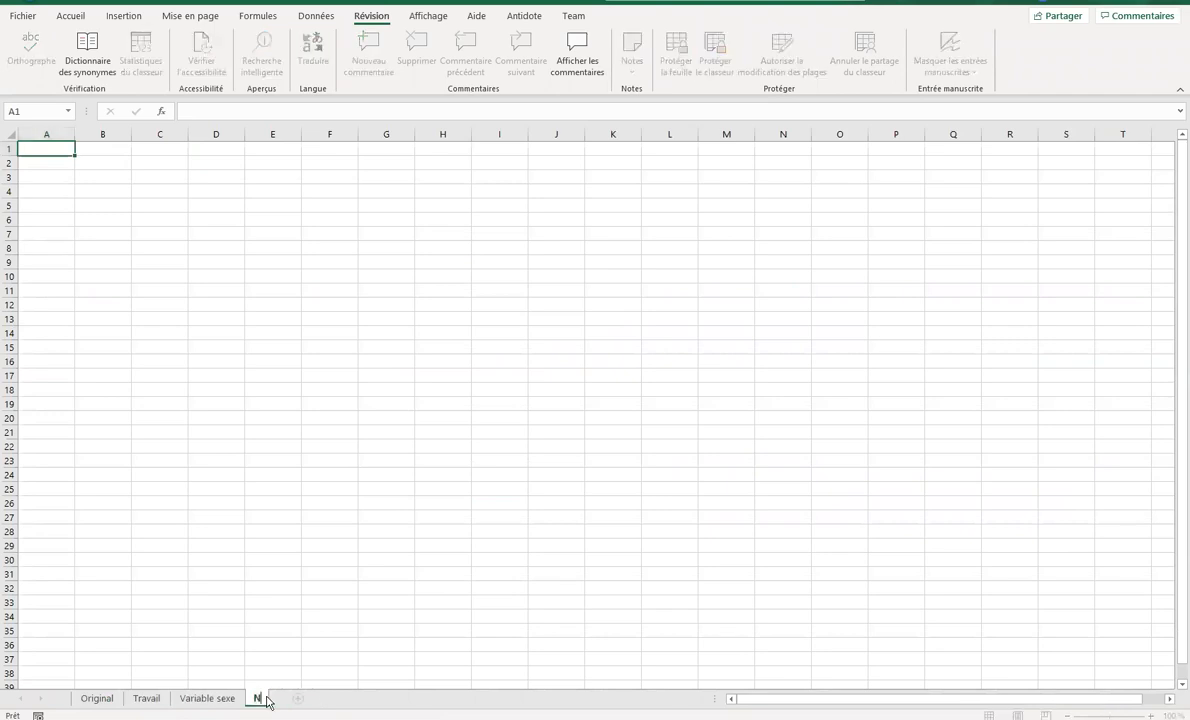
pyautogui.write(". d'emeur")
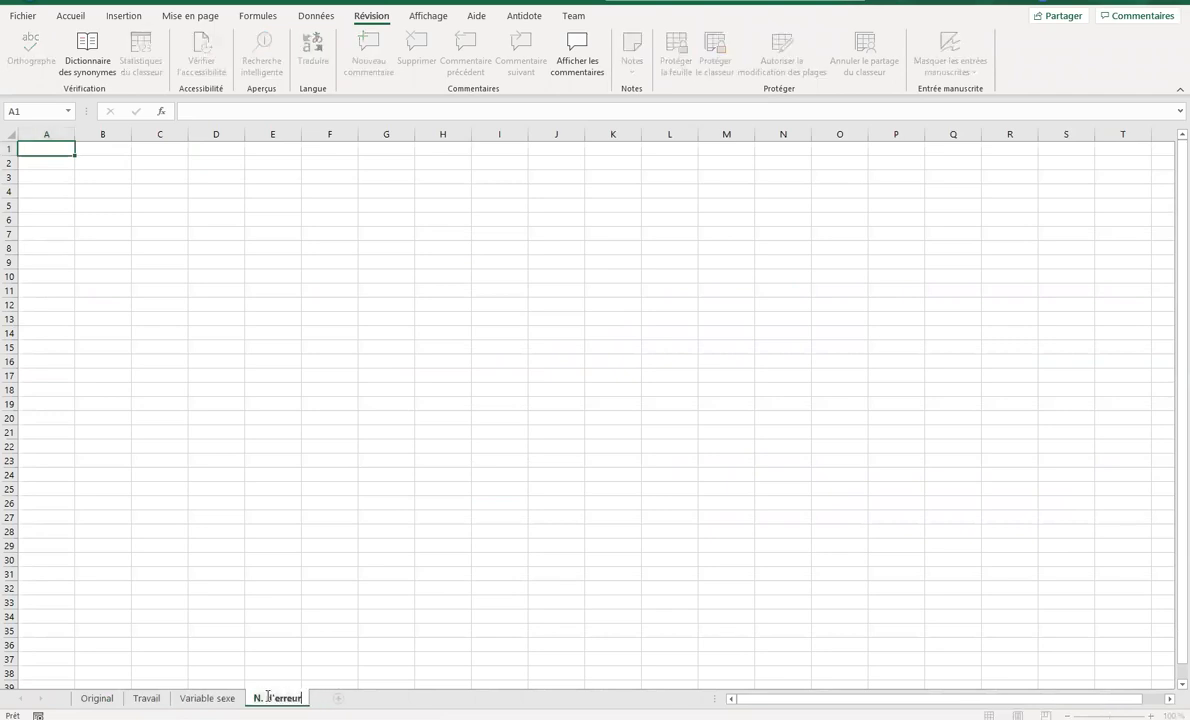
pyautogui.write("s d'orthographe")
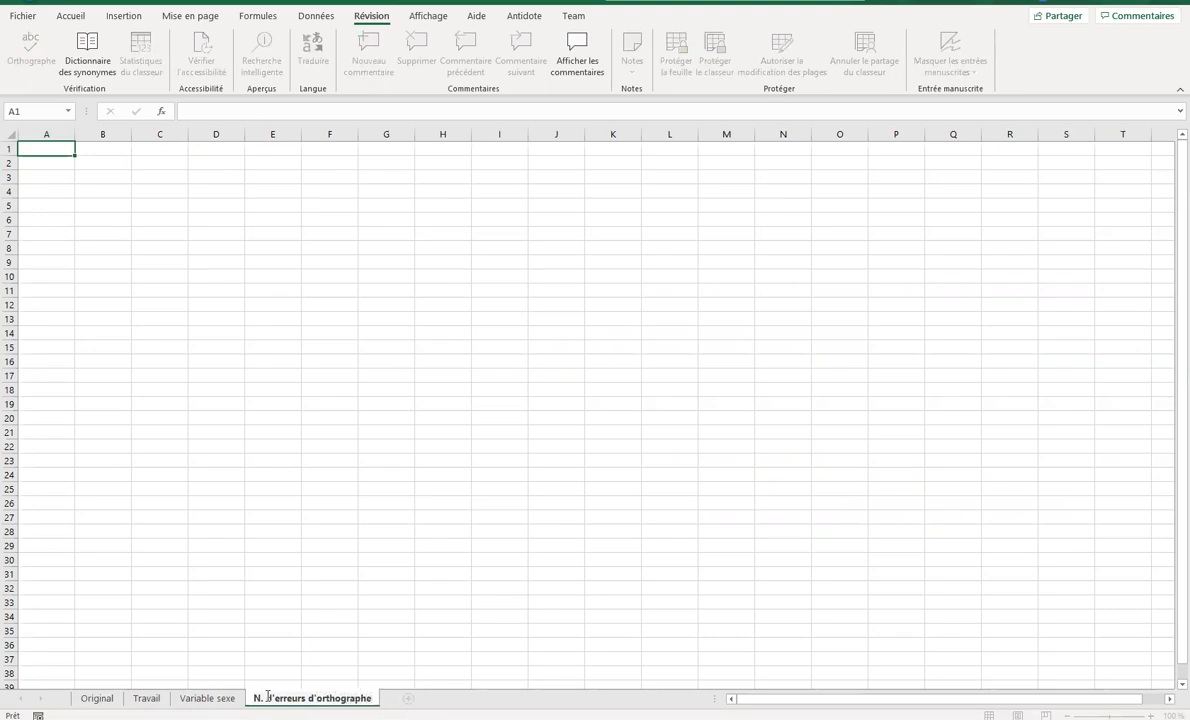
pyautogui.press('Return')
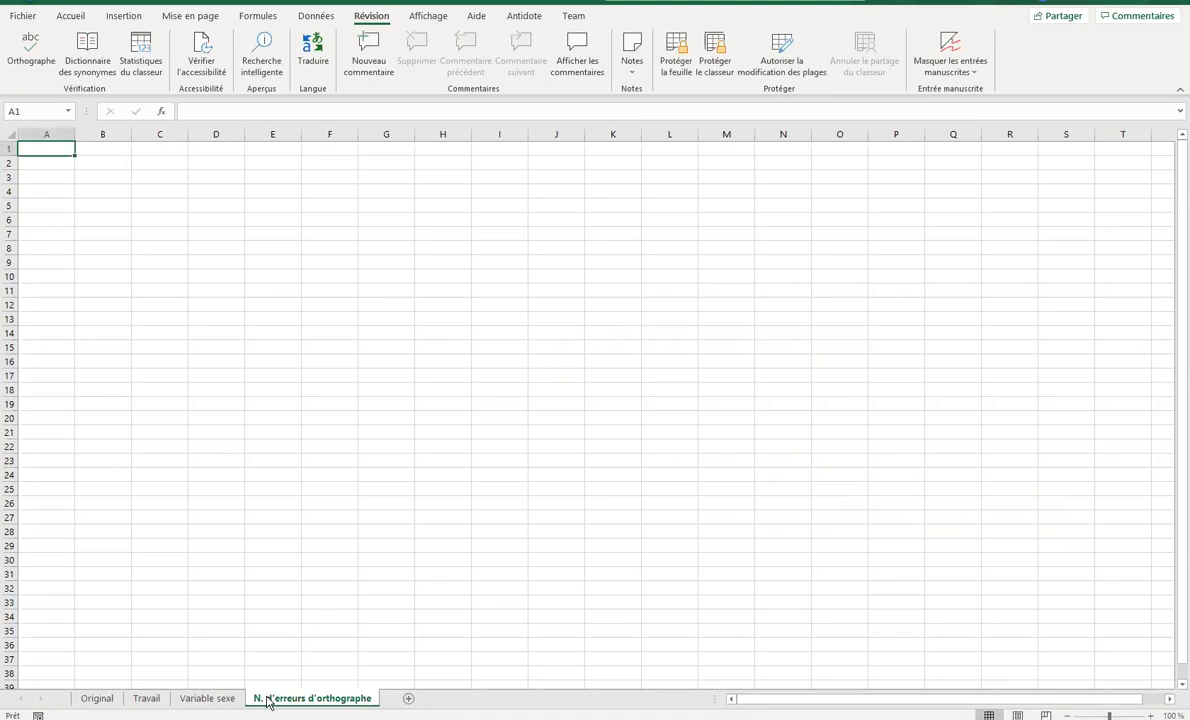
# Enter the column header "Nombre d'erreurs d'orthographe" in cell A4.
pyautogui.click(42, 189)
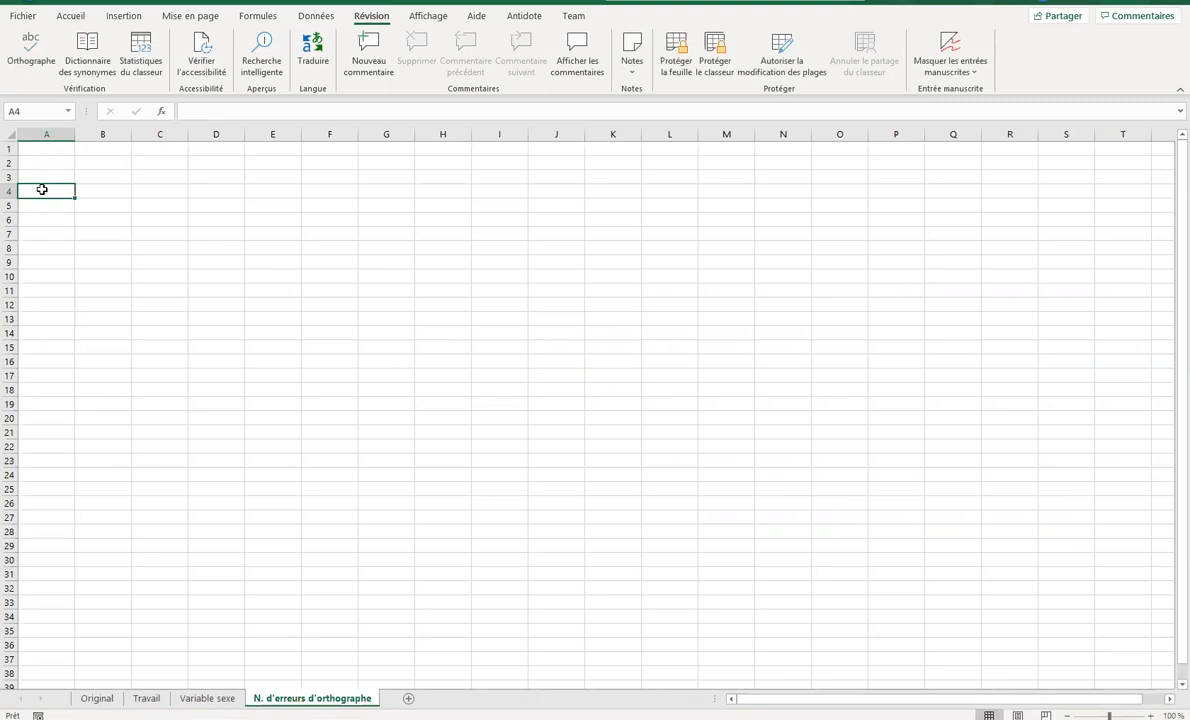
pyautogui.write('Nombre')
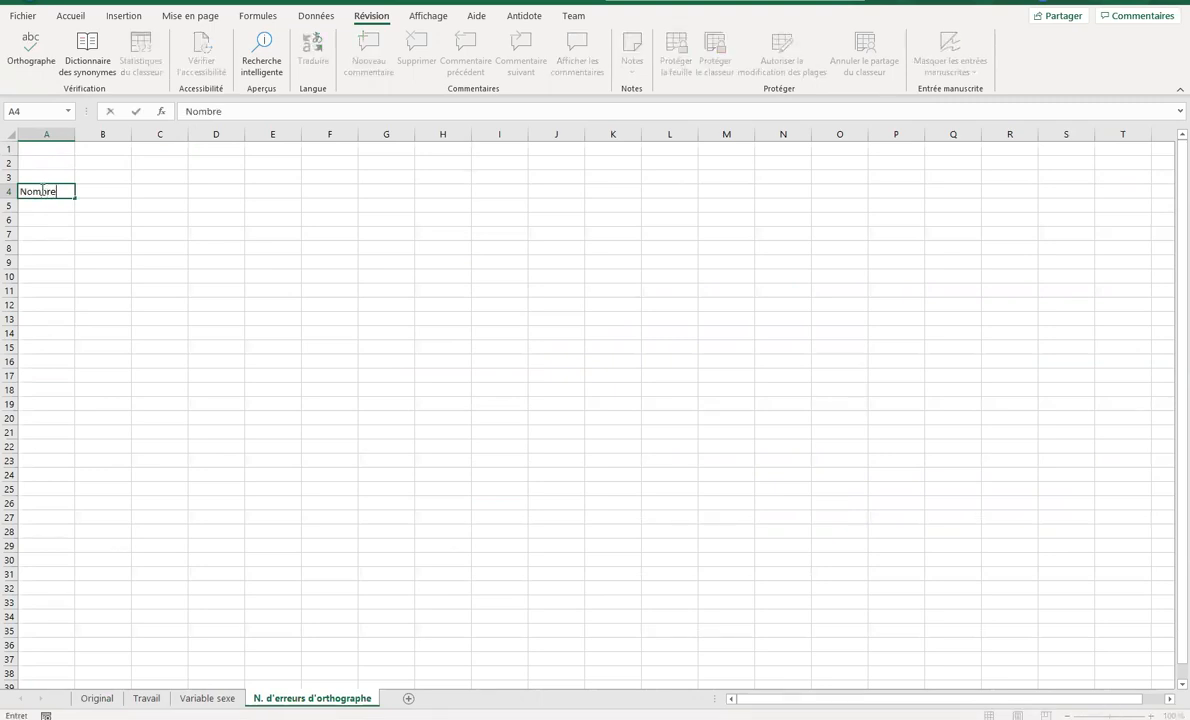
pyautogui.write(" d'erreurs d'")
pyautogui.write('orthograph')
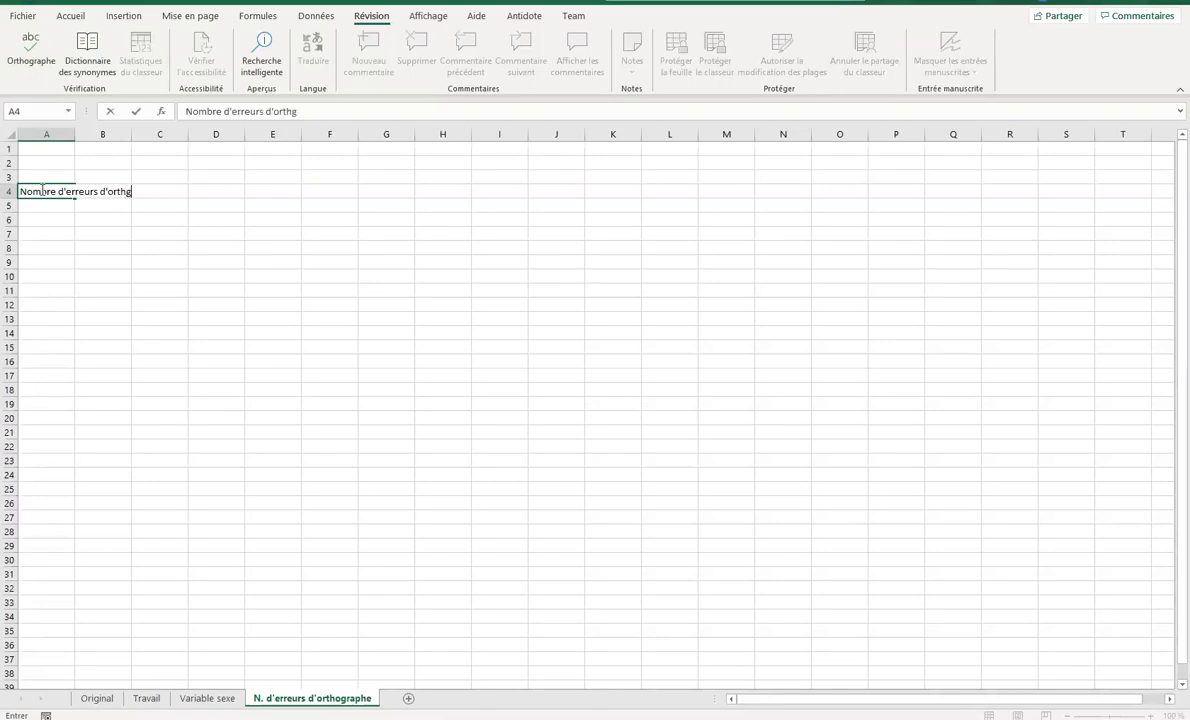
pyautogui.write('e')
pyautogui.press('Return')
# Enter the column header "Nombre d'étudiants" in cell B4.
pyautogui.click(42, 189)
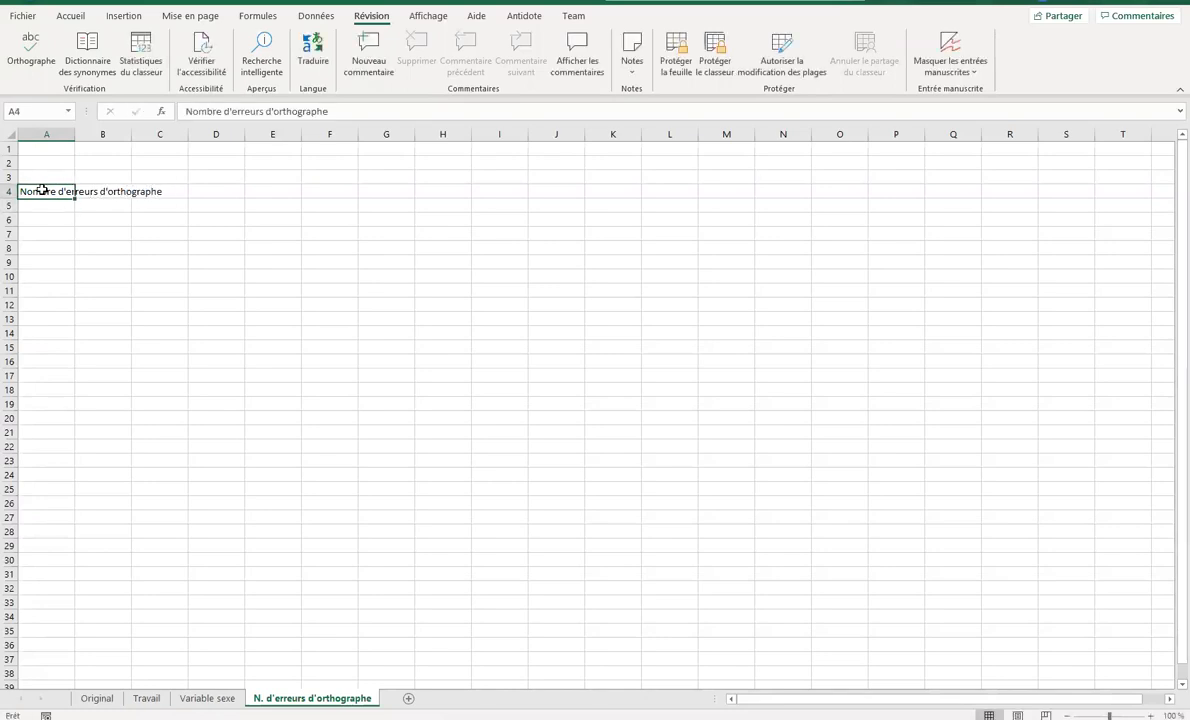
pyautogui.press('Right')
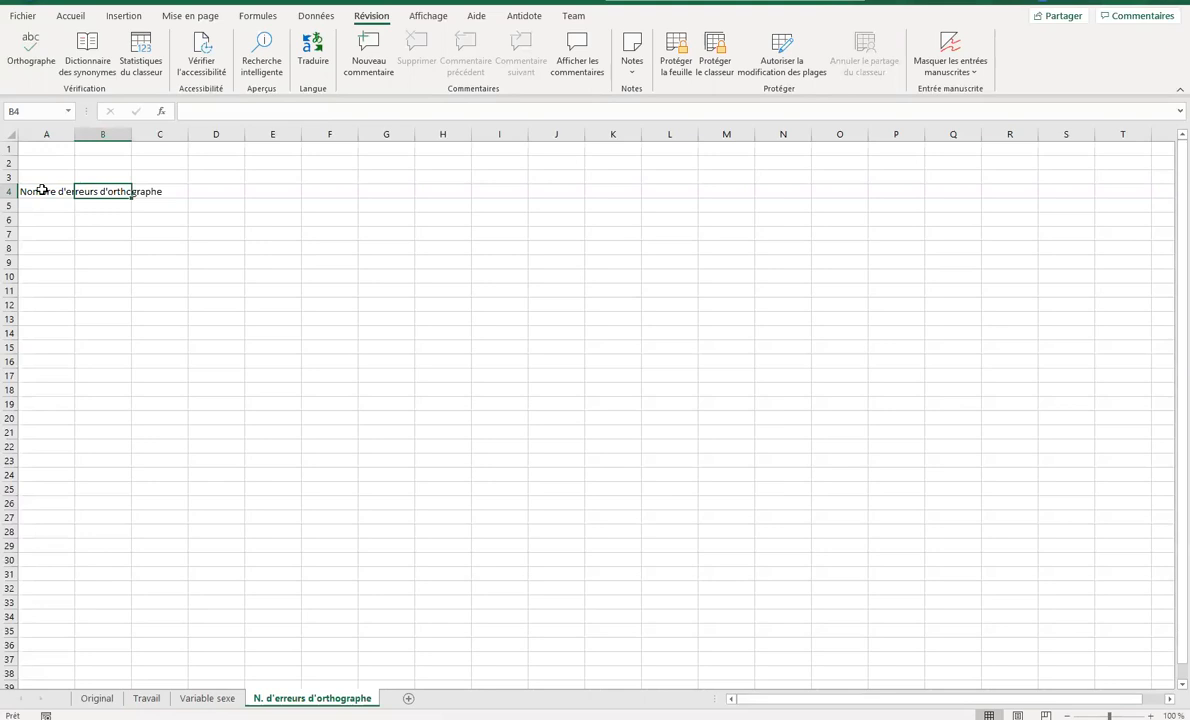
pyautogui.write("Nombre d'étudiant")
pyautogui.rightClick(715, 709)
pyautogui.click(706, 676)
pyautogui.write('s')
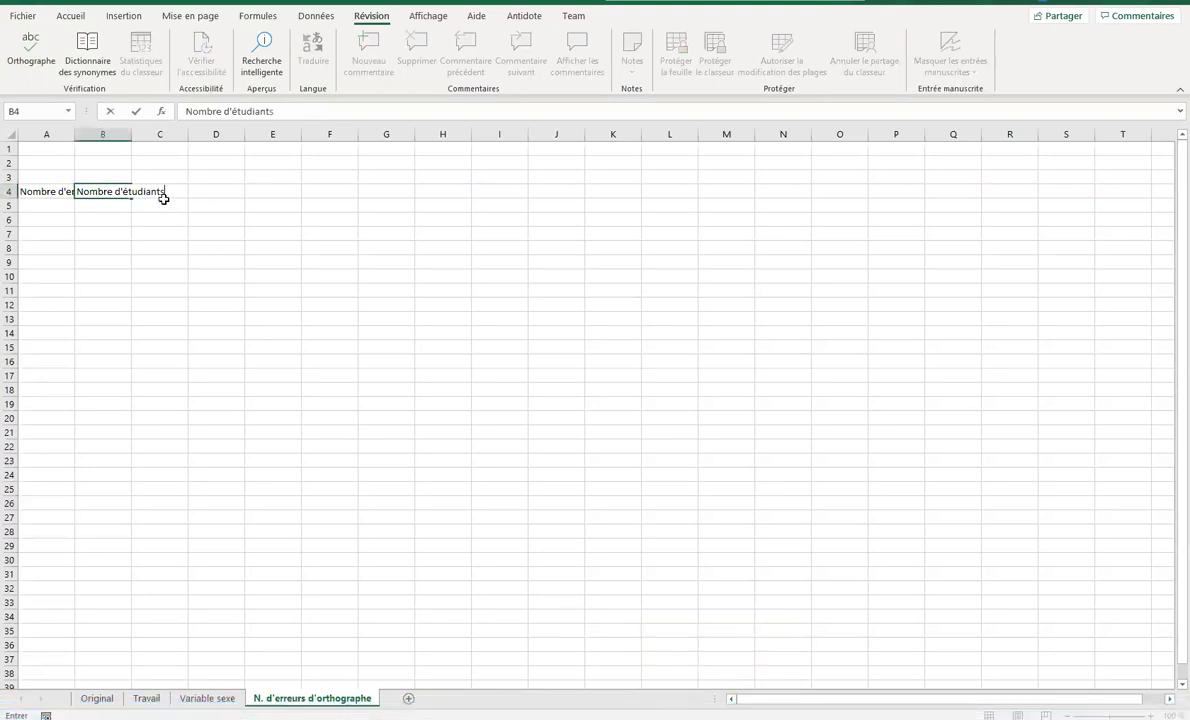
# Enter the column header "Pourcentage d'étudiants" in cell C4.
pyautogui.click(164, 199)
pyautogui.write('Nombr')
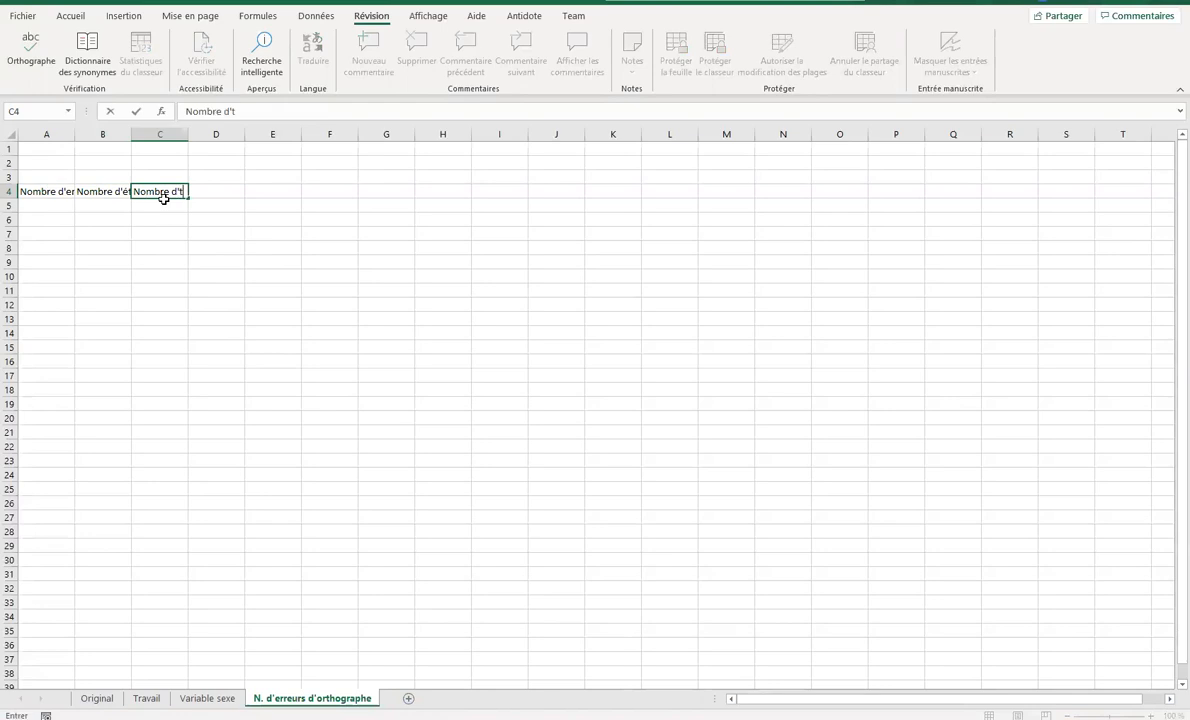
pyautogui.write("e d'")
pyautogui.press('BackSpace')
pyautogui.press('BackSpace')
pyautogui.press('BackSpace')
pyautogui.press('BackSpace')
pyautogui.press('BackSpace')
pyautogui.press('BackSpace')
pyautogui.press('BackSpace')
pyautogui.press('BackSpace')
pyautogui.press('BackSpace')
pyautogui.write("Pourcentage d'étudiants")
pyautogui.press('Return')
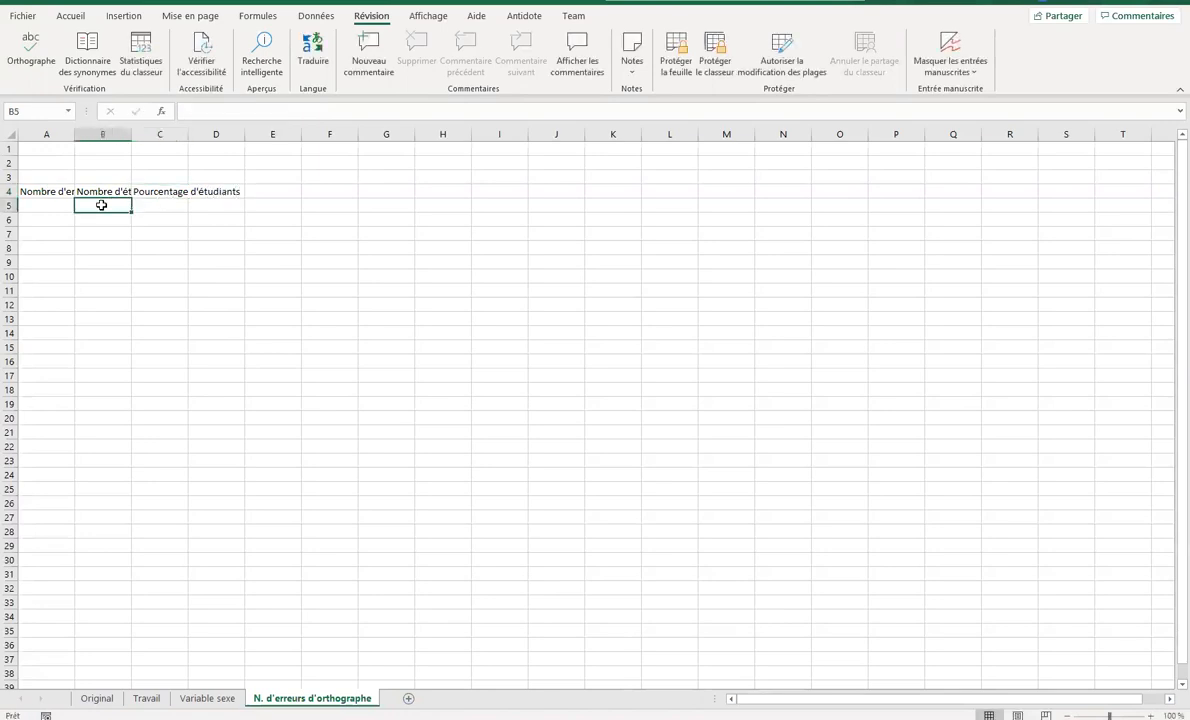
# Widen columns A, B and C so that each of the three headers in row 4 fits in its cell.
pyautogui.moveTo(74, 133); pyautogui.dragTo(152, 138)
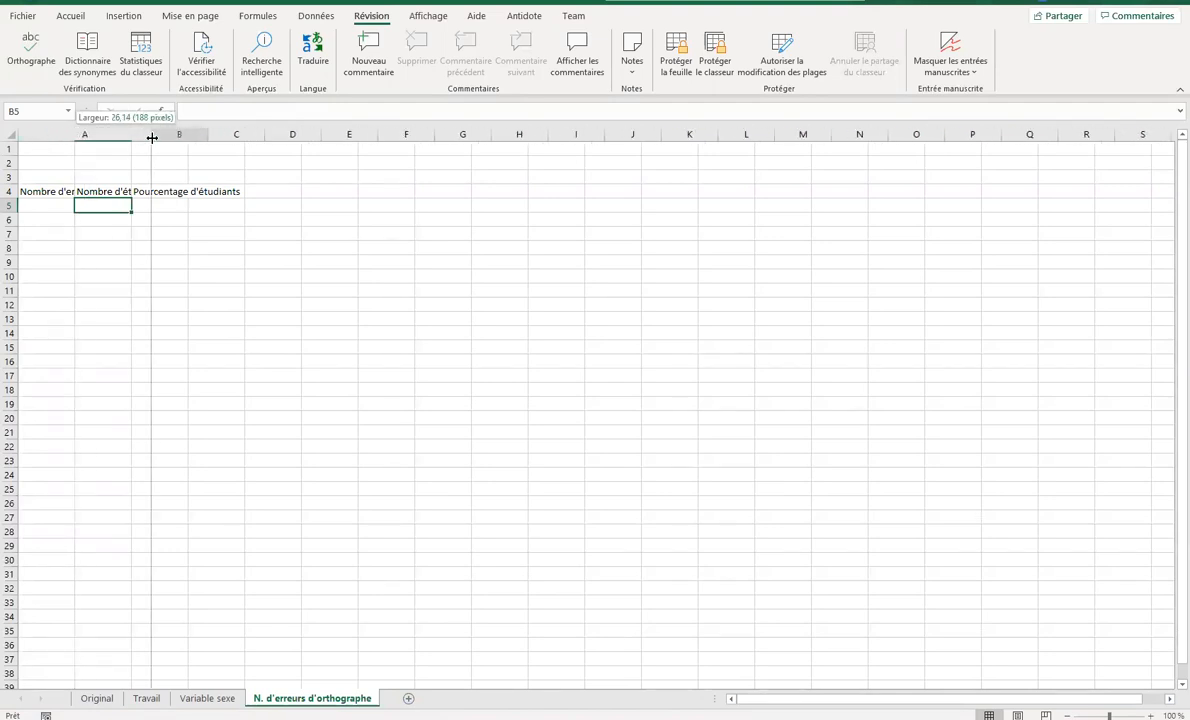
pyautogui.moveTo(152, 138); pyautogui.dragTo(420, 138)
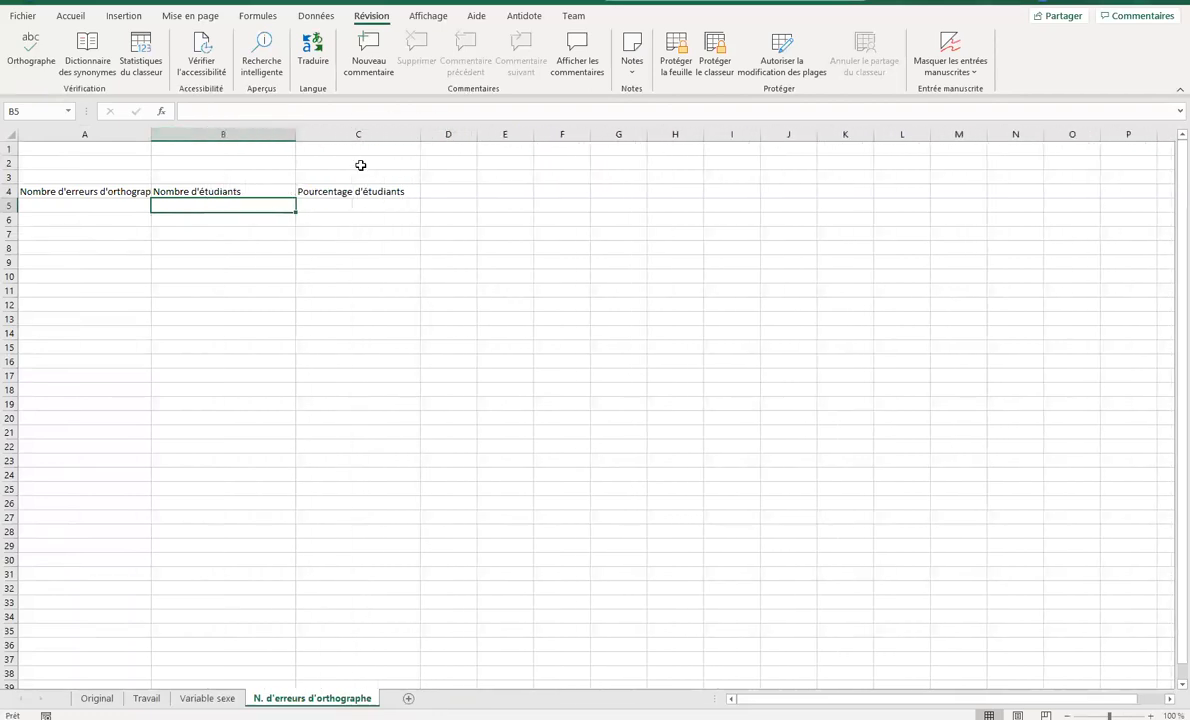
pyautogui.click(76, 190)
pyautogui.moveTo(155, 134); pyautogui.dragTo(176, 134)
pyautogui.click(247, 189)
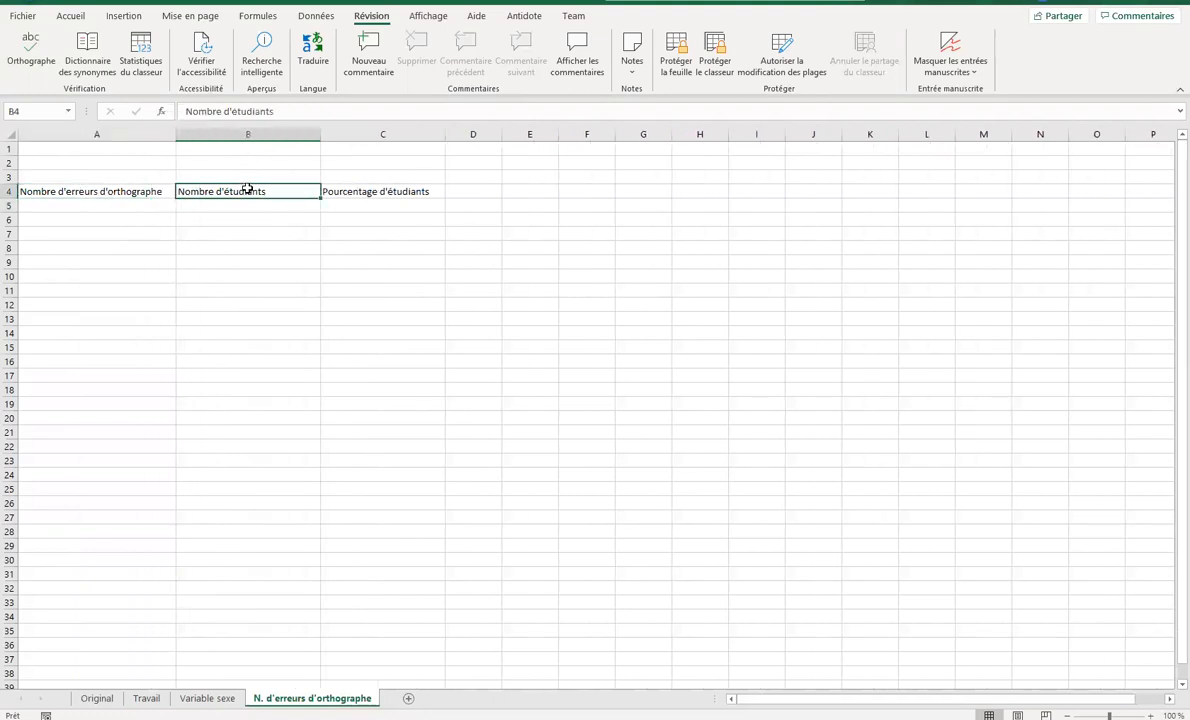
pyautogui.click(358, 193)
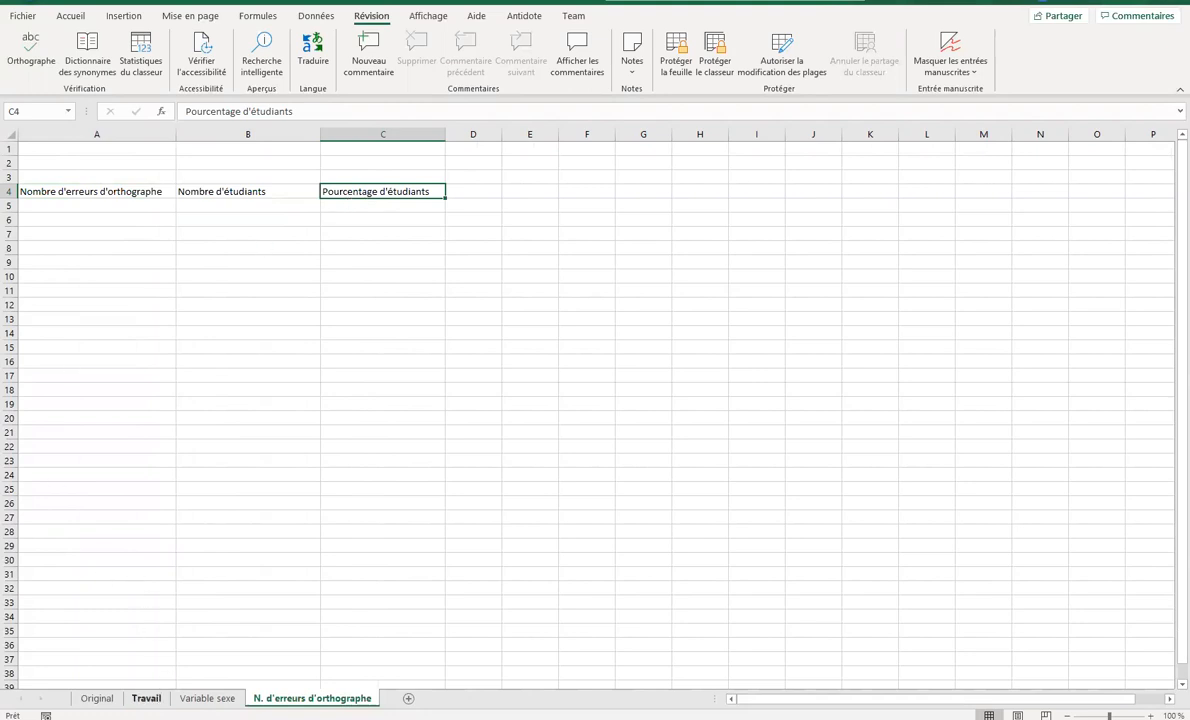
# Open the Travail sheet and review the existing Sexe pivot table and the variable definitions, including the one for Er. O.
pyautogui.click(146, 698)
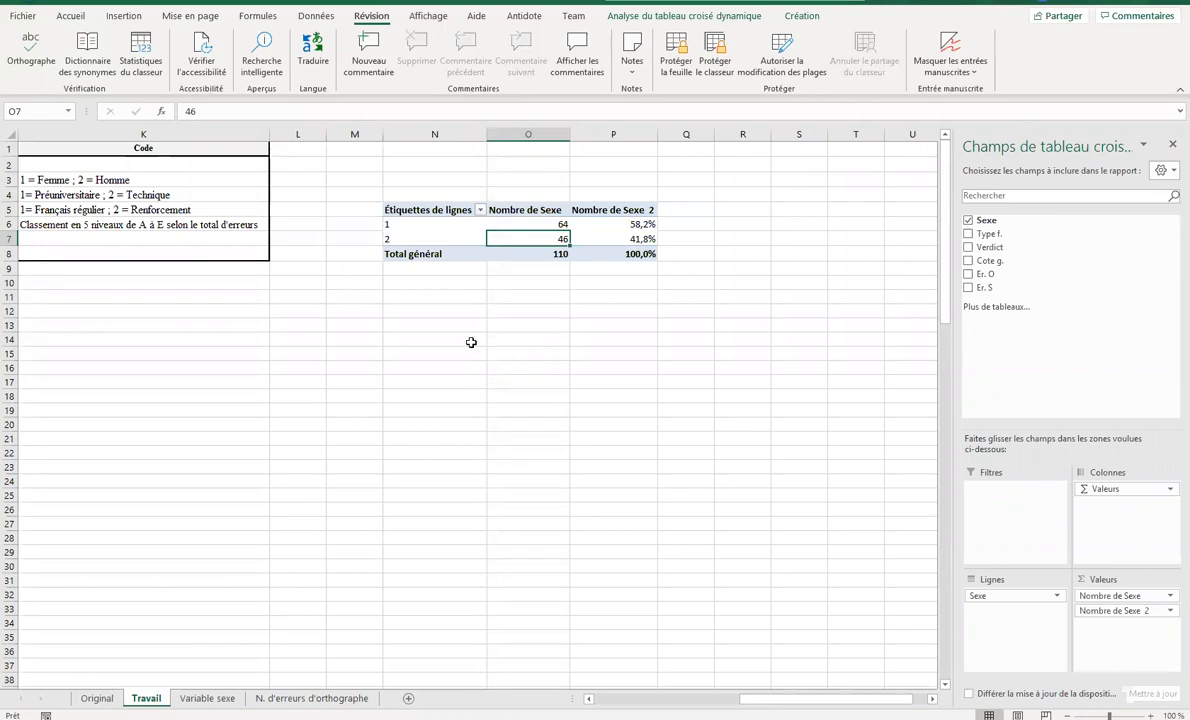
pyautogui.click(410, 210)
pyautogui.click(412, 224)
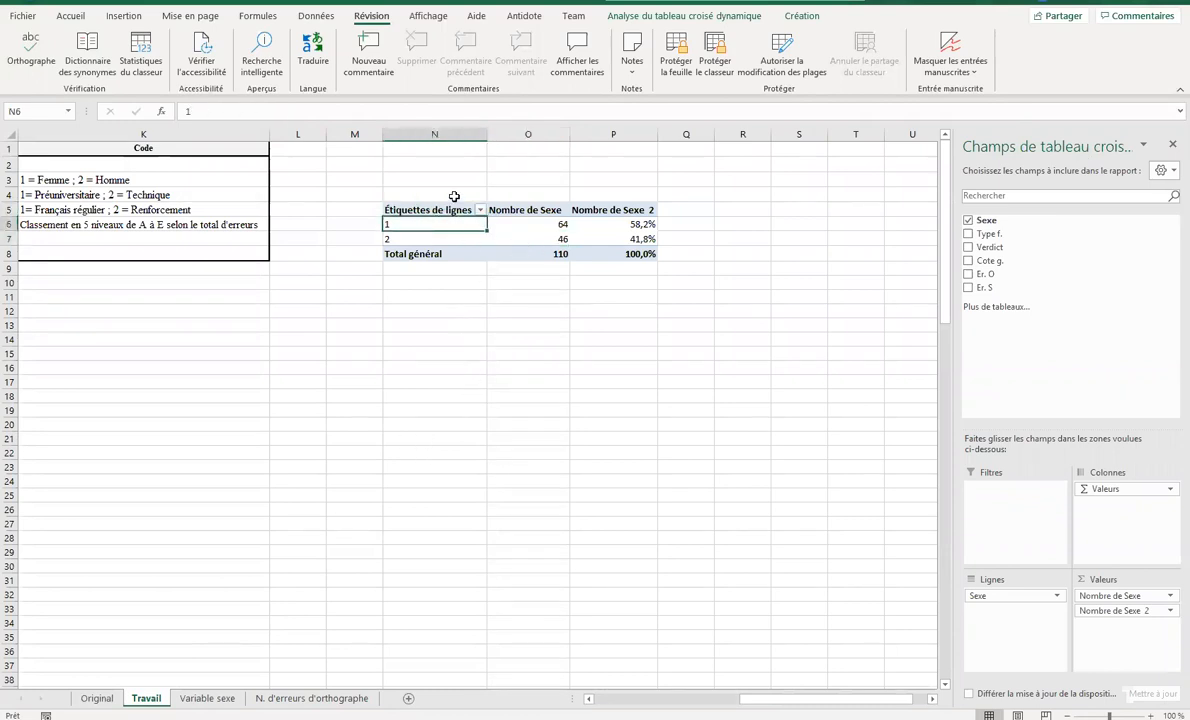
pyautogui.click(428, 133)
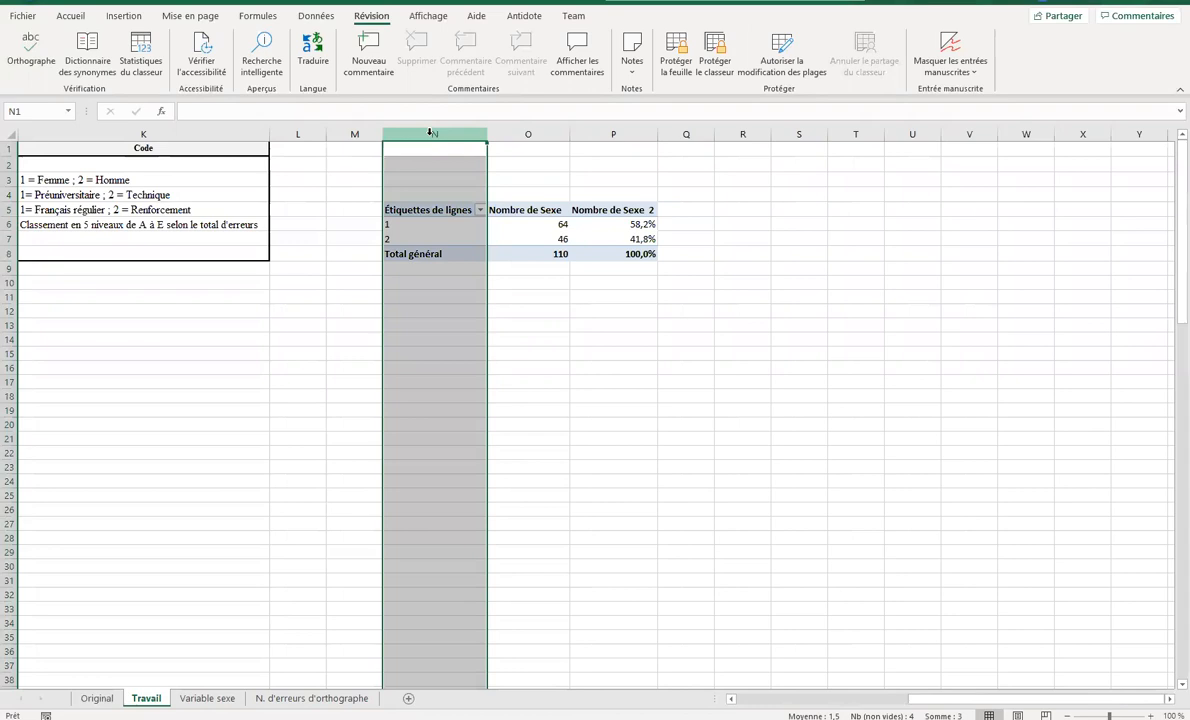
pyautogui.click(10, 210)
pyautogui.moveTo(930, 699); pyautogui.dragTo(750, 683)
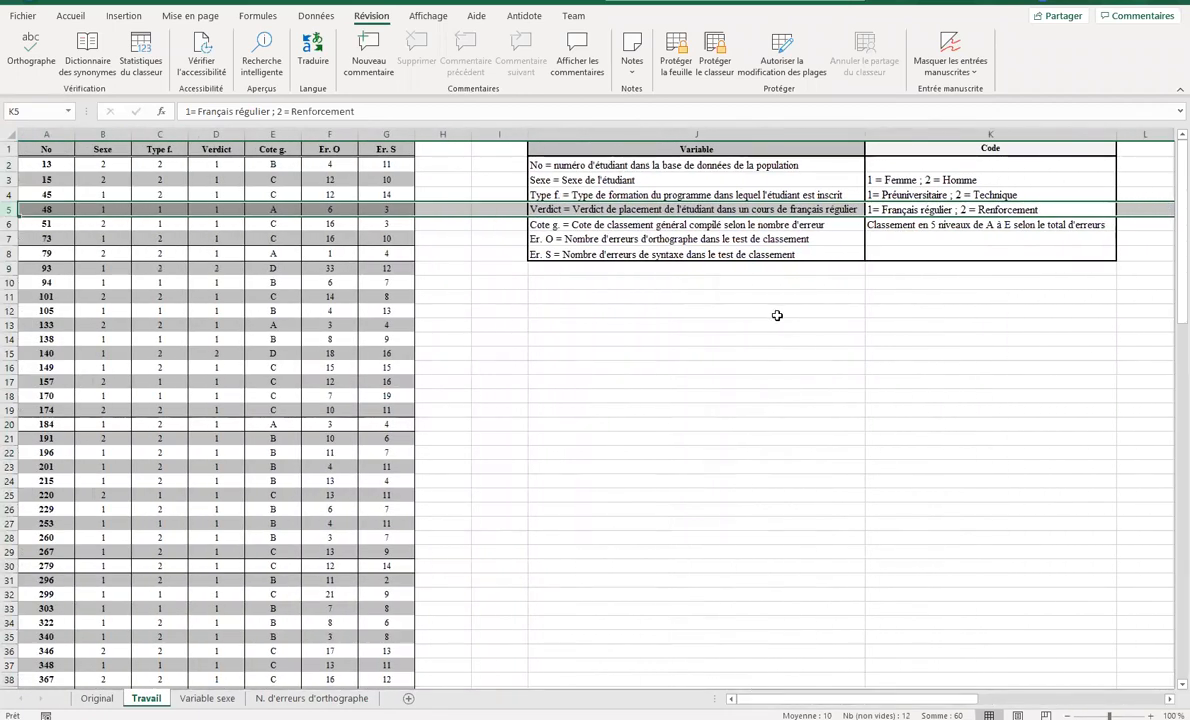
pyautogui.click(592, 178)
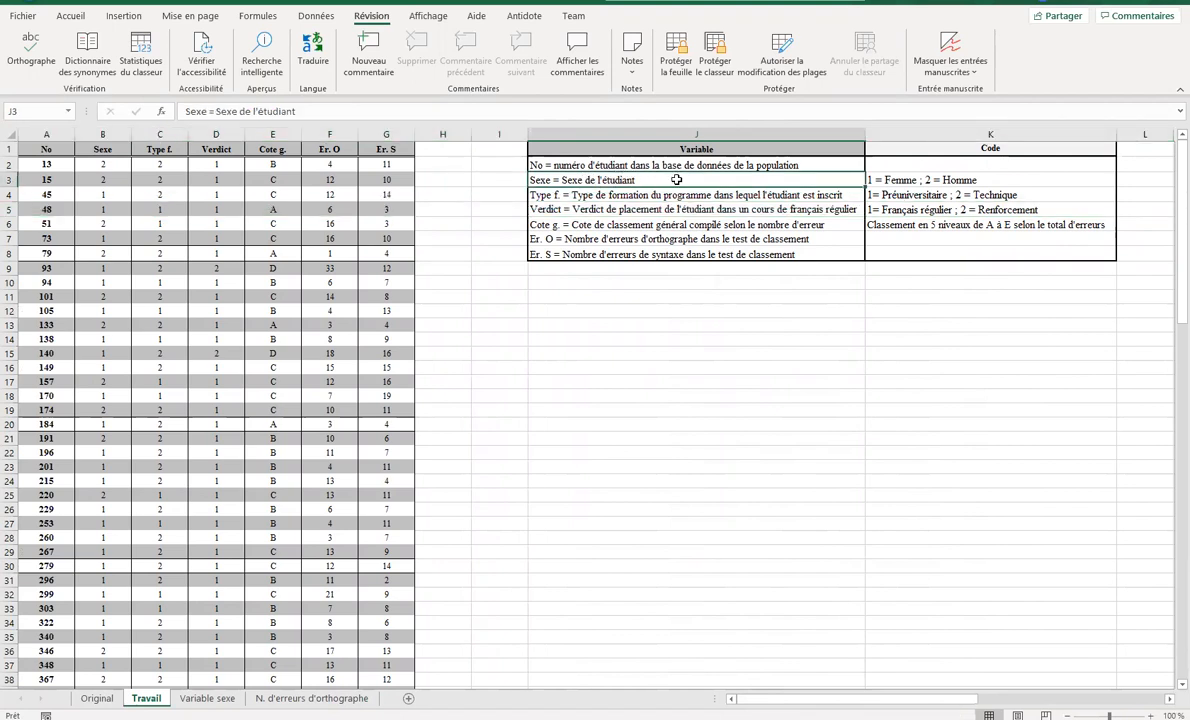
pyautogui.click(543, 240)
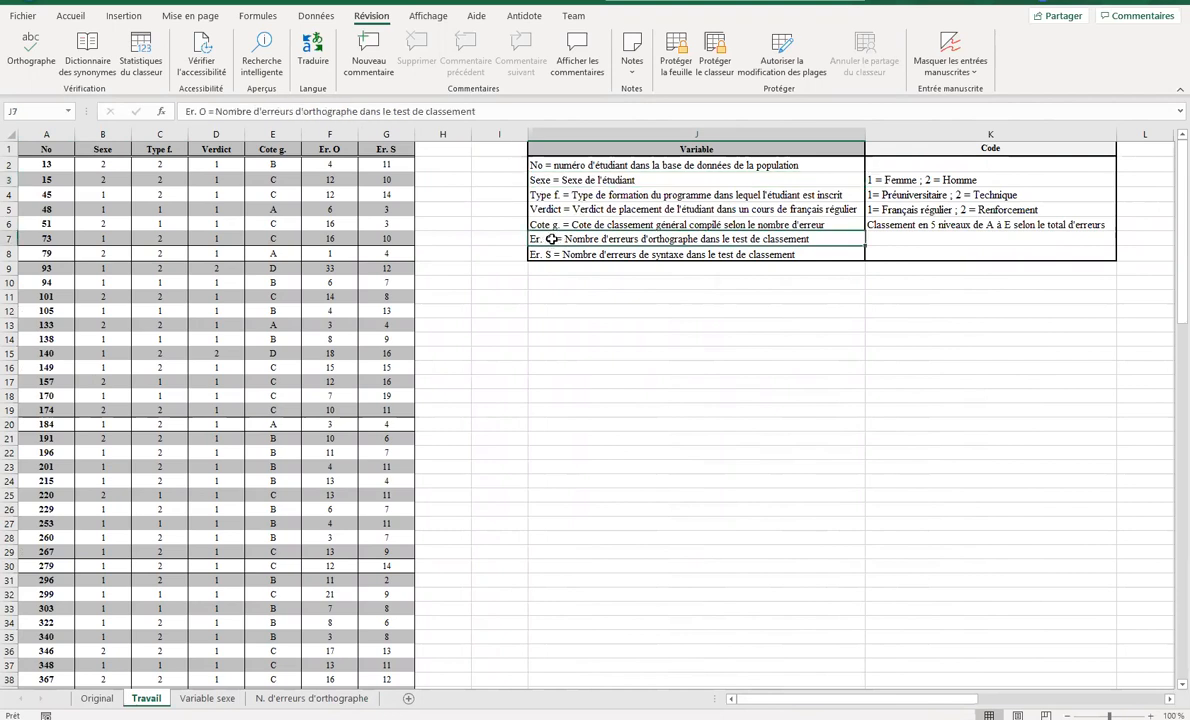
# Examine the individual spelling-error values in the Er. O column and compare them with the variable's definition.
pyautogui.moveTo(330, 164); pyautogui.dragTo(324, 382)
pyautogui.click(343, 165)
pyautogui.click(337, 180)
pyautogui.click(338, 195)
pyautogui.press('Down')
pyautogui.press('Down')
pyautogui.press('Down')
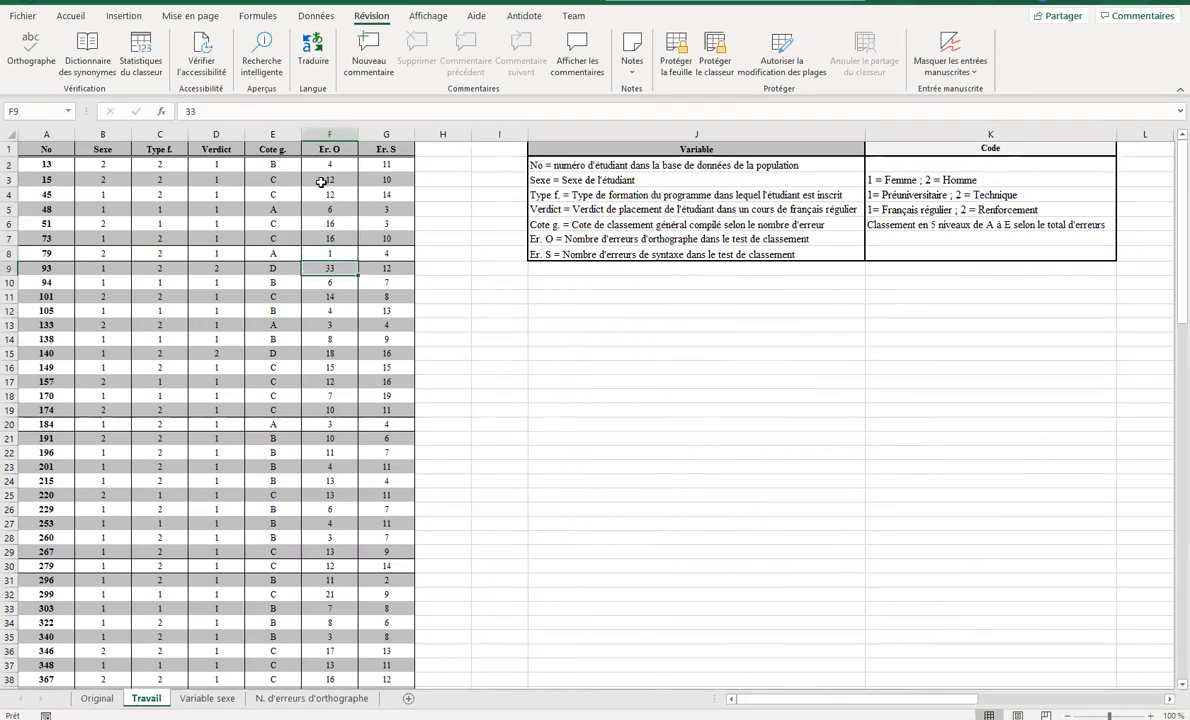
pyautogui.click(334, 282)
pyautogui.doubleClick(334, 282)
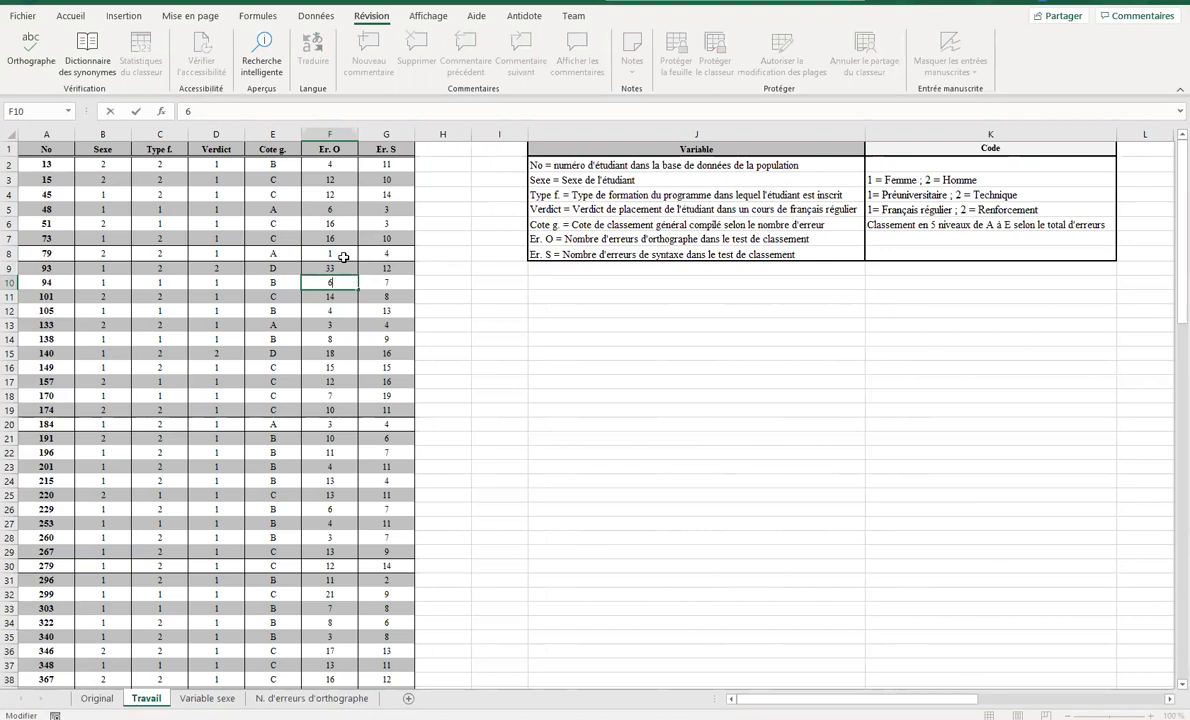
pyautogui.click(343, 255)
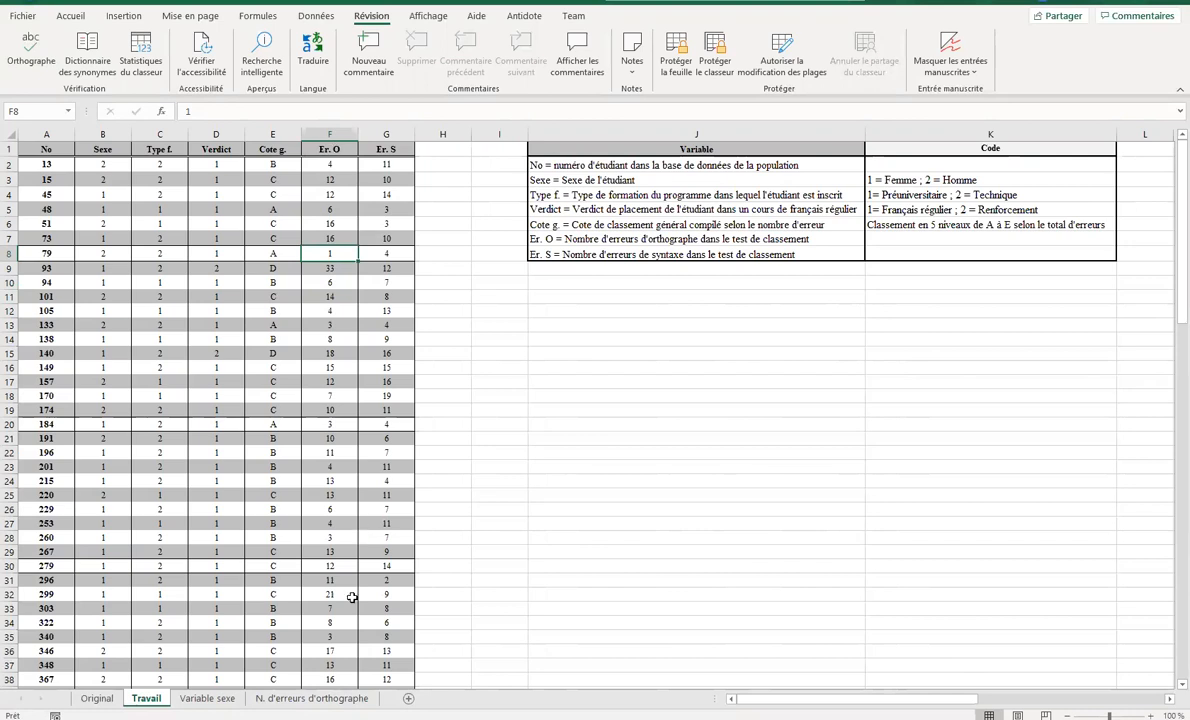
pyautogui.click(604, 210)
pyautogui.click(661, 231)
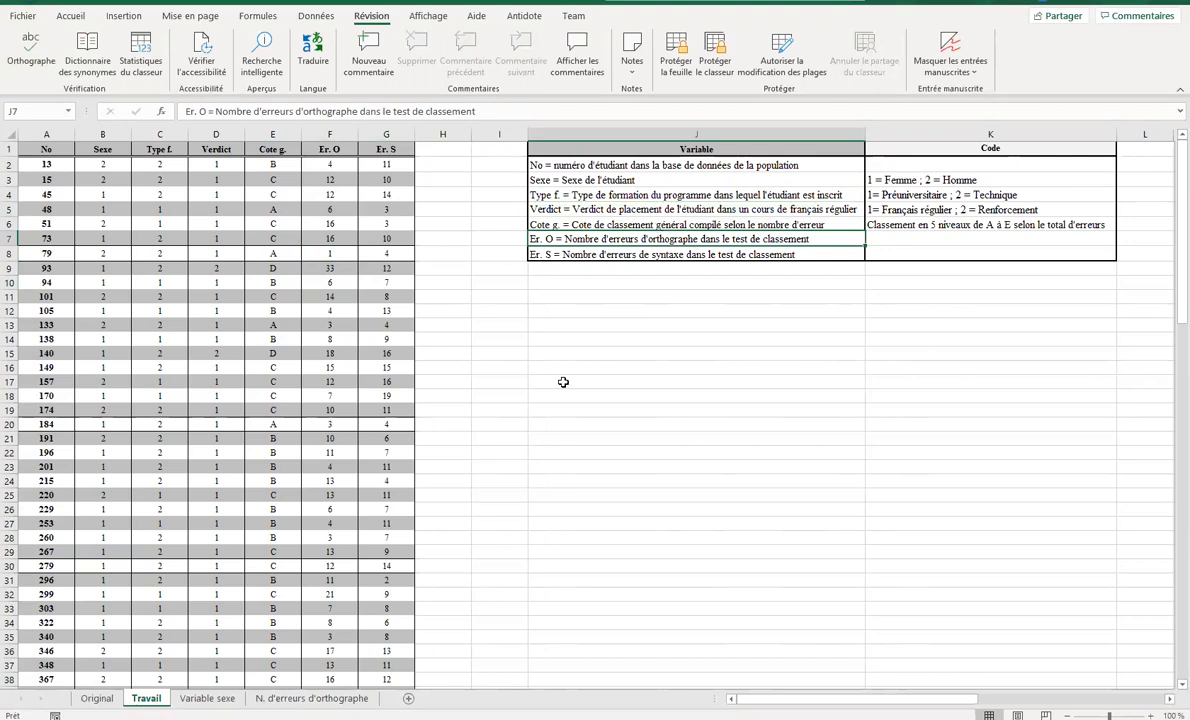
# Examine the Sexe pivot table in N5:P8 and how its fields are arranged in rows and values.
pyautogui.hscroll(5, 607, 452)
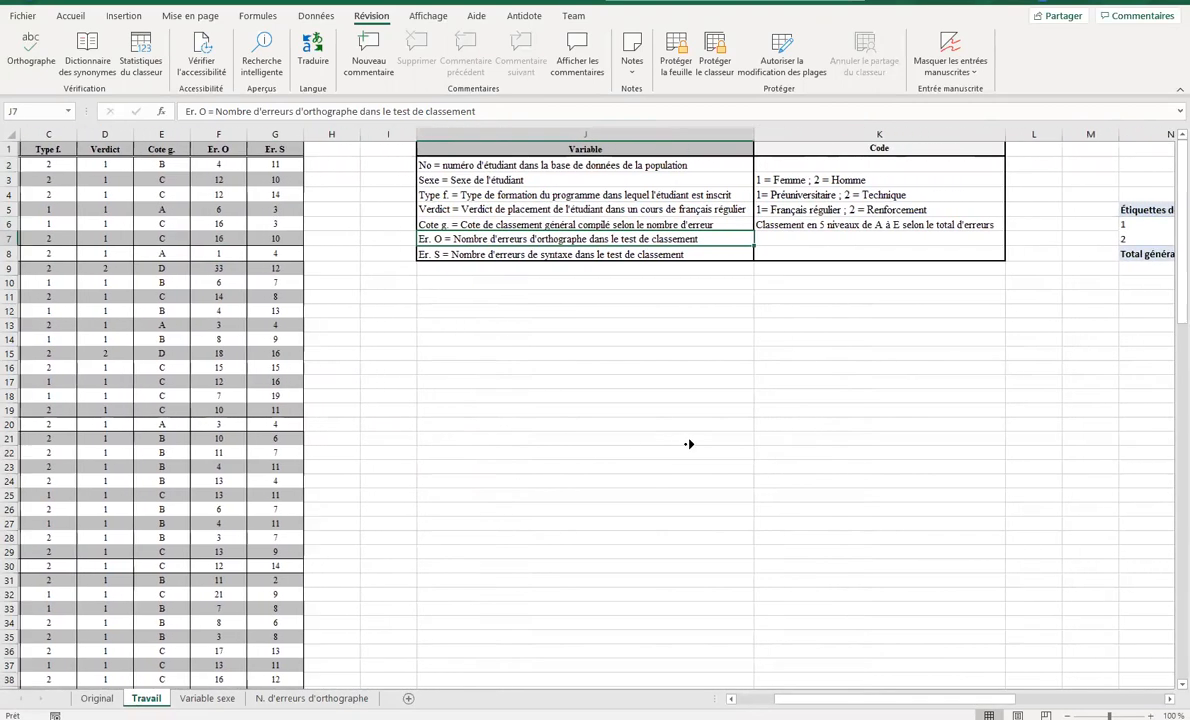
pyautogui.hscroll(5, 707, 444)
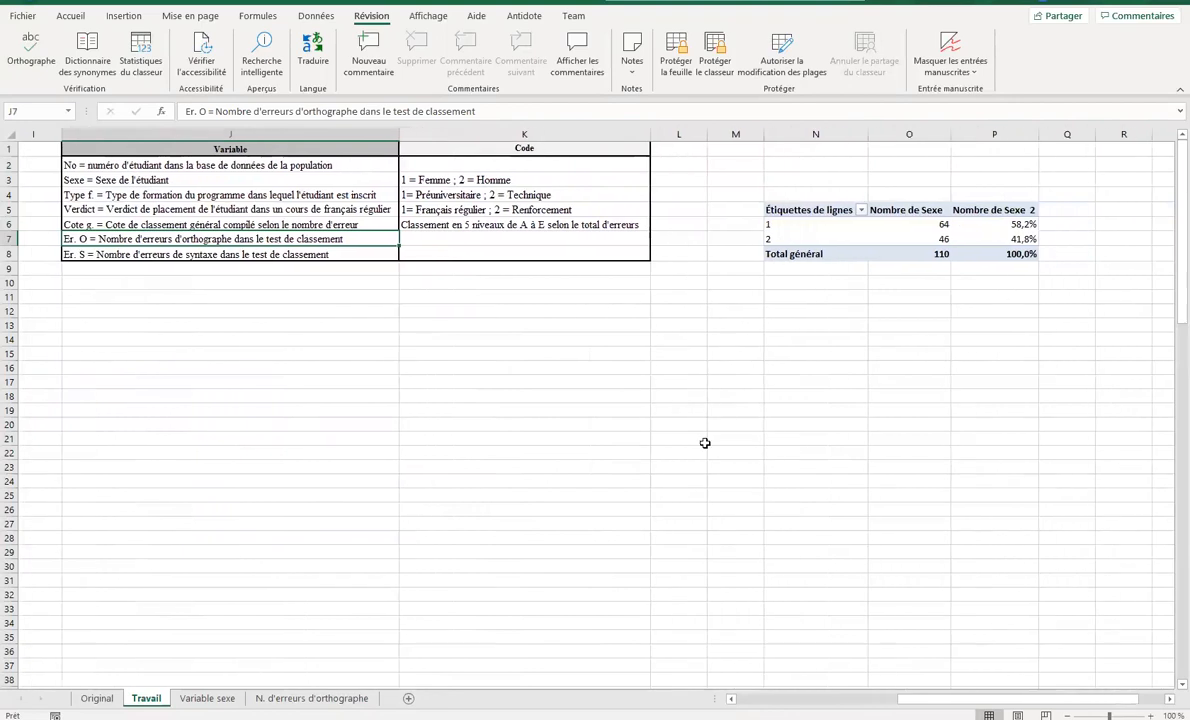
pyautogui.click(789, 242)
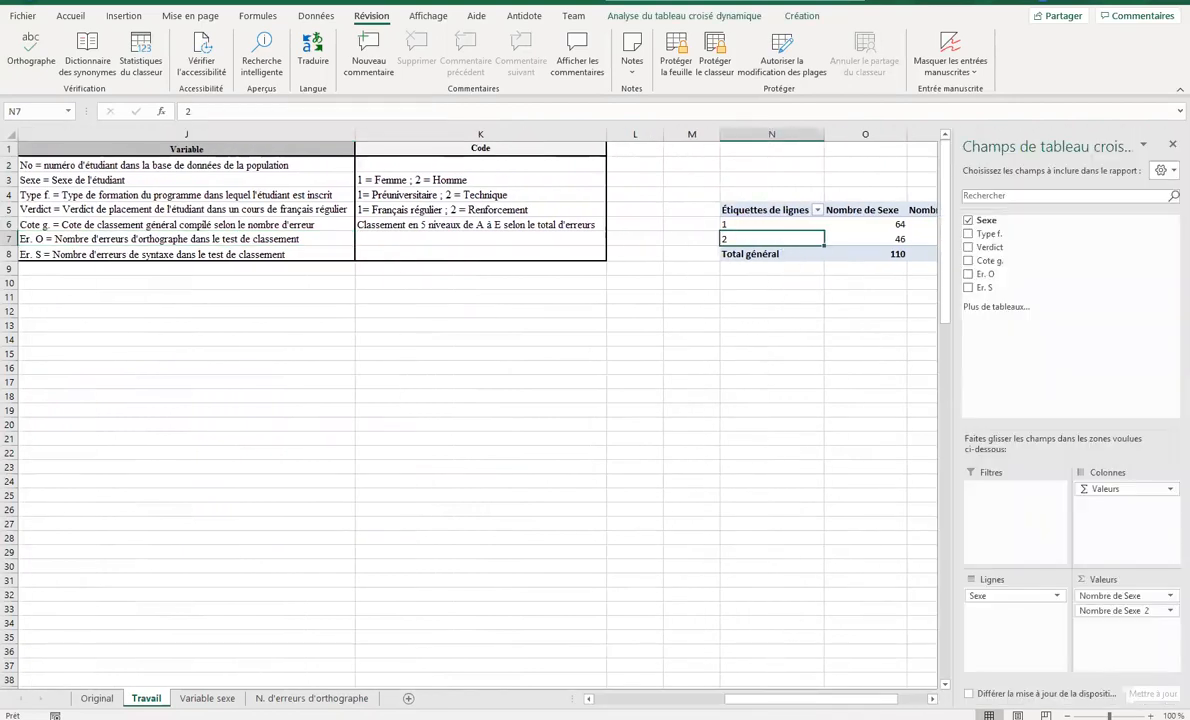
pyautogui.moveTo(807, 698); pyautogui.dragTo(825, 667)
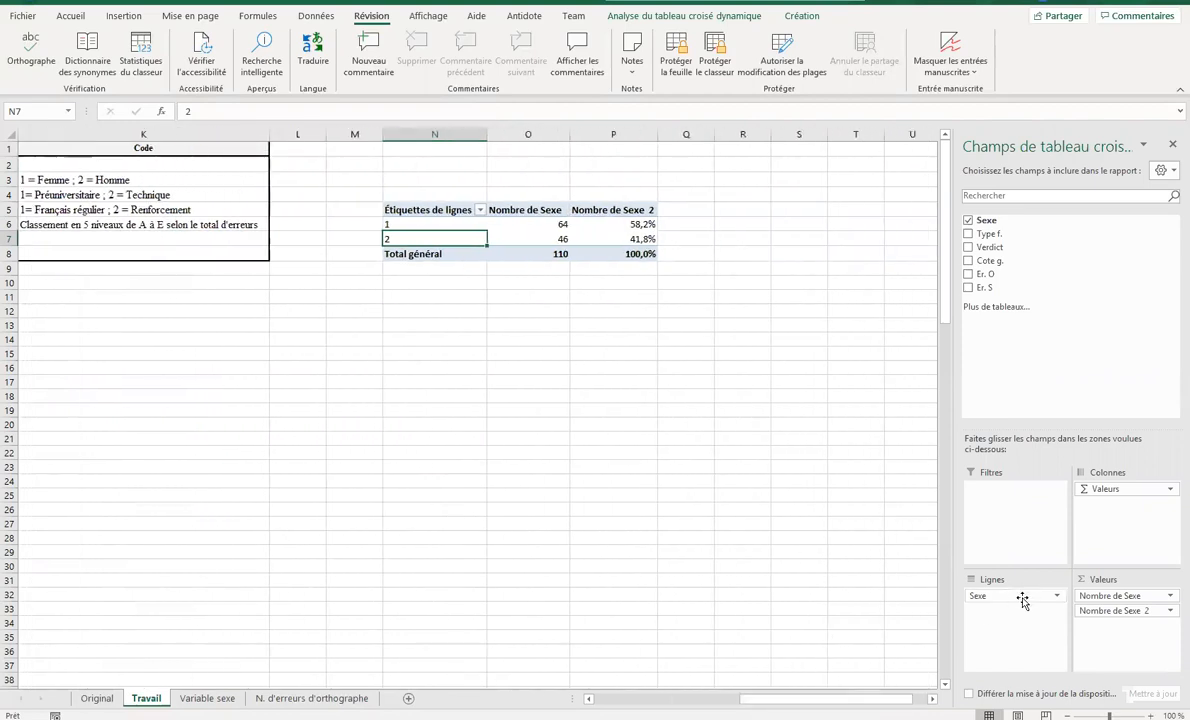
pyautogui.moveTo(1118, 596)
pyautogui.mouseDown()
pyautogui.moveTo(1136, 601)
pyautogui.moveTo(1107, 450)
pyautogui.moveTo(1030, 358)
pyautogui.moveTo(1110, 478)
pyautogui.moveTo(1093, 387)
pyautogui.moveTo(1117, 600)
pyautogui.moveTo(1127, 595)
pyautogui.moveTo(1022, 385)
pyautogui.moveTo(1132, 602)
pyautogui.mouseUp()
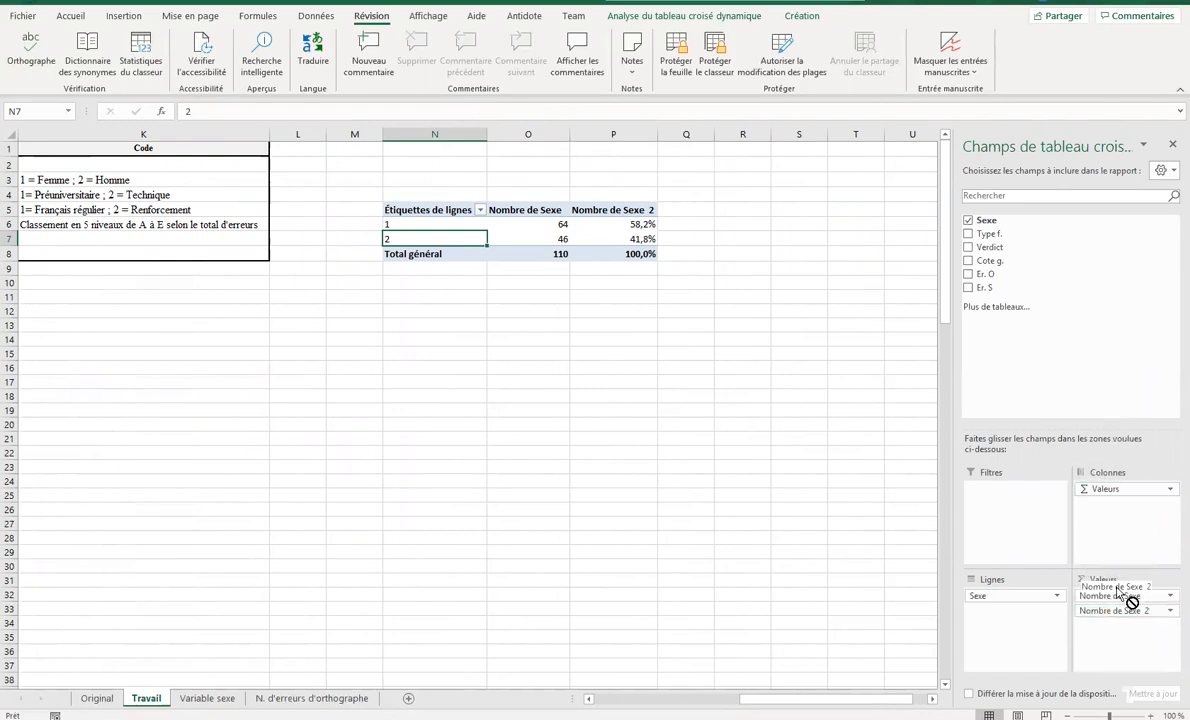
pyautogui.moveTo(1048, 597)
pyautogui.mouseDown()
pyautogui.moveTo(1049, 394)
pyautogui.moveTo(1034, 597)
pyautogui.mouseUp()
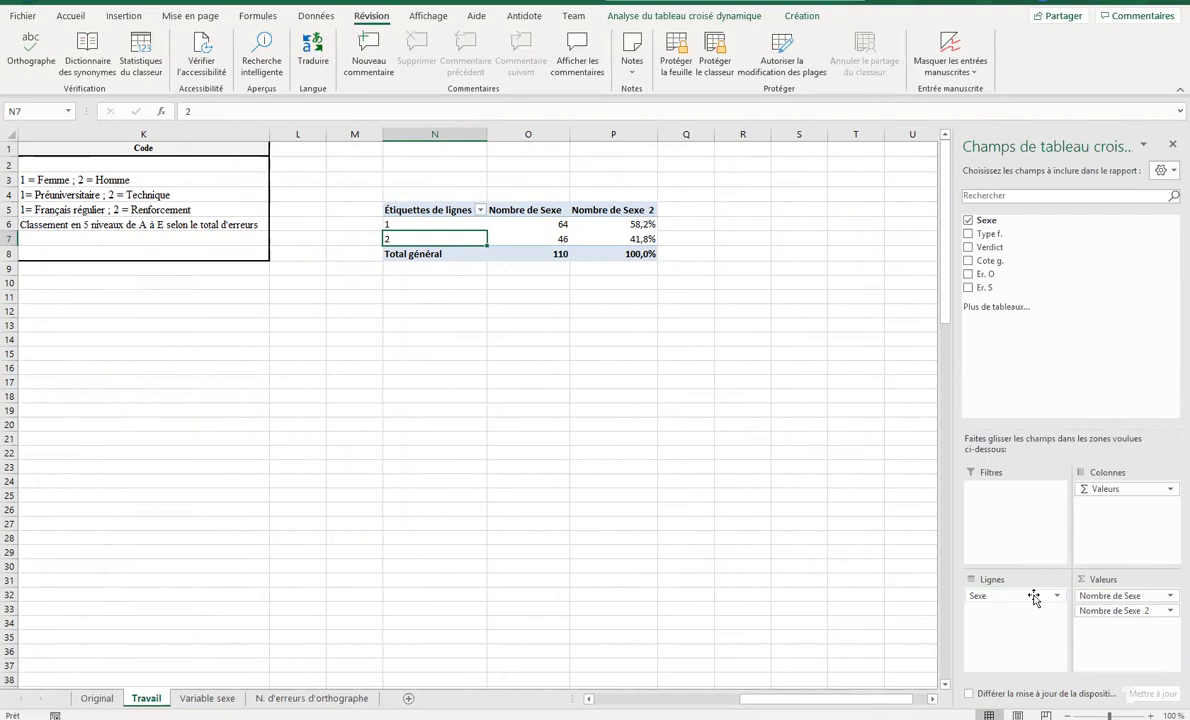
pyautogui.click(968, 221)
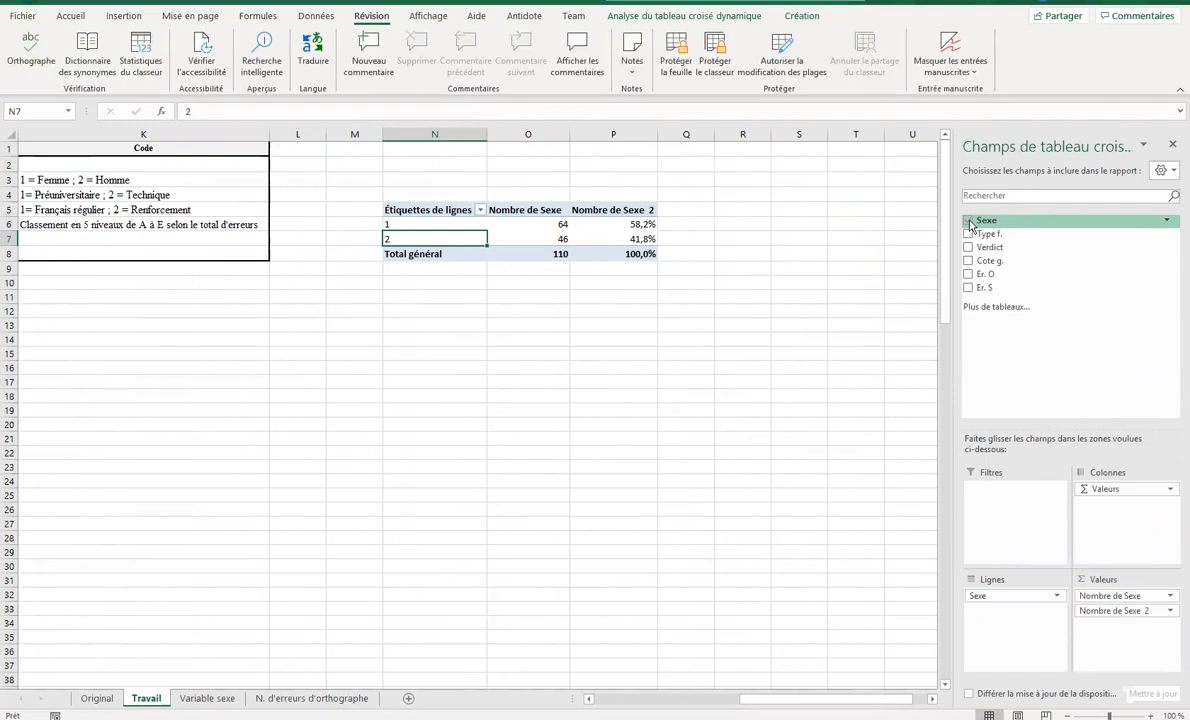
pyautogui.moveTo(399, 205)
pyautogui.mouseDown()
pyautogui.moveTo(478, 242)
pyautogui.moveTo(590, 250)
pyautogui.moveTo(457, 252)
pyautogui.moveTo(427, 240)
pyautogui.moveTo(420, 205)
pyautogui.moveTo(430, 252)
pyautogui.moveTo(610, 252)
pyautogui.moveTo(416, 245)
pyautogui.moveTo(415, 208)
pyautogui.mouseUp()
pyautogui.click(431, 226)
pyautogui.click(524, 236)
pyautogui.click(612, 236)
pyautogui.click(617, 211)
pyautogui.click(535, 210)
pyautogui.click(436, 211)
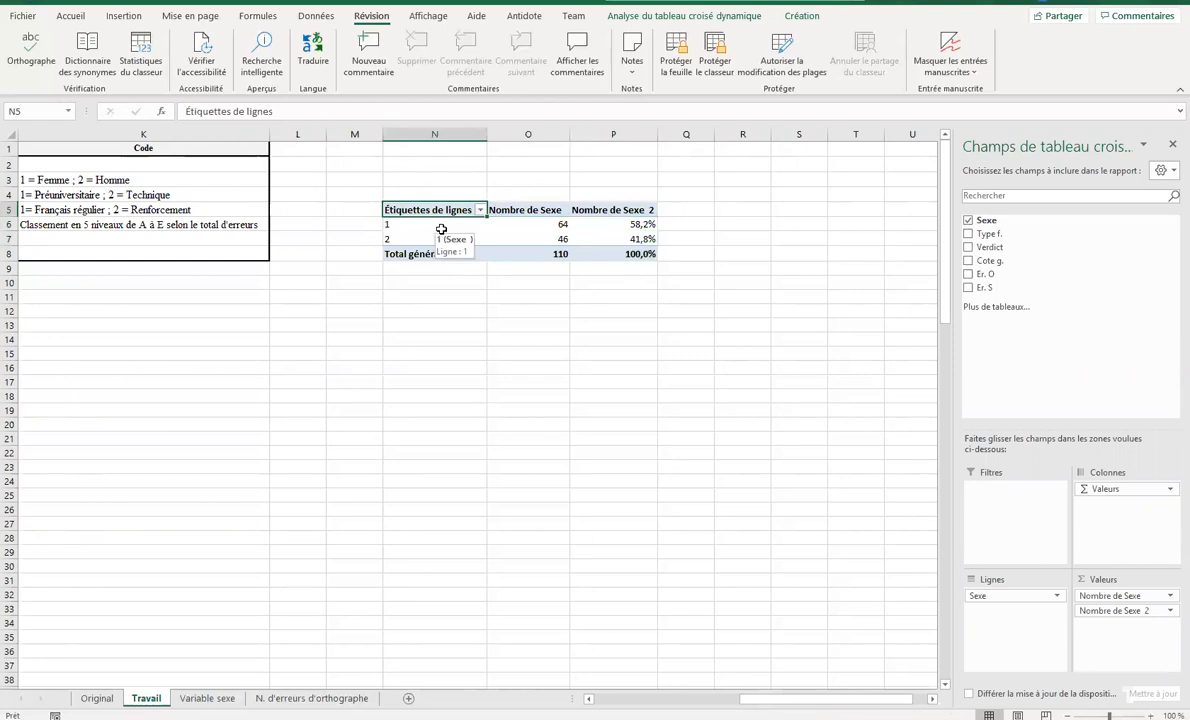
pyautogui.moveTo(510, 254)
# Insert a pivot table from the Travail data range A1:G111, placed on the existing worksheet at cell N10.
pyautogui.click(417, 242)
pyautogui.click(422, 267)
pyautogui.click(430, 280)
pyautogui.moveTo(950, 698); pyautogui.dragTo(755, 702)
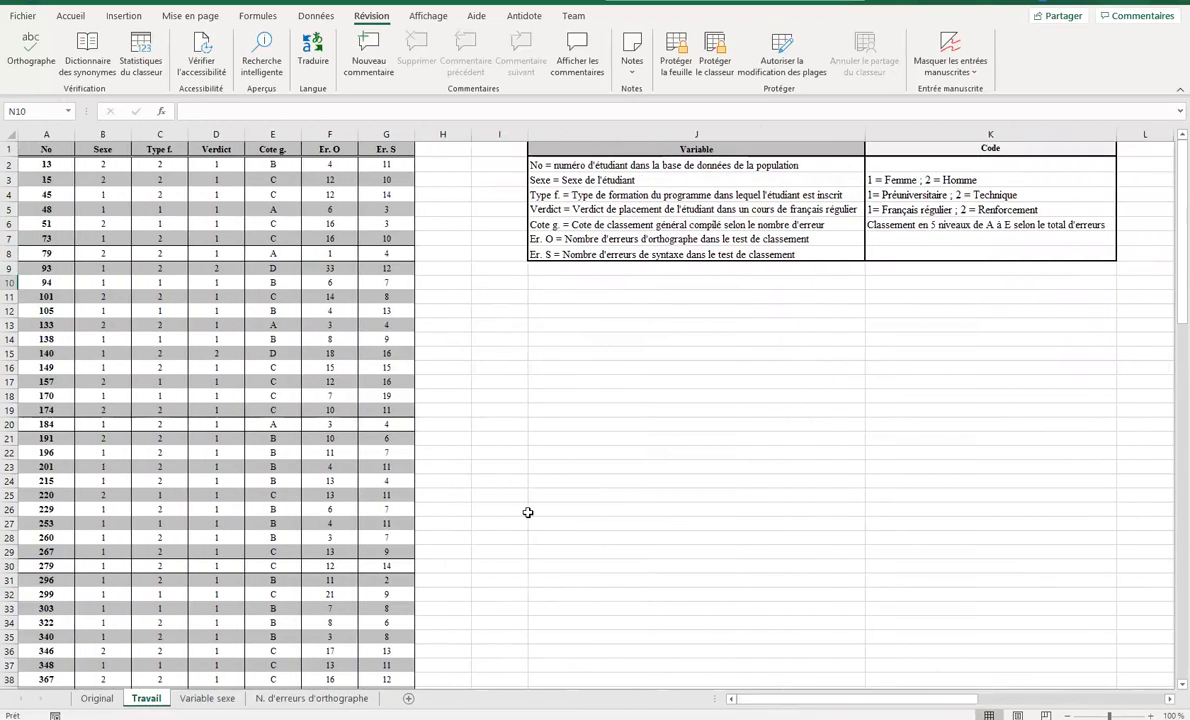
pyautogui.click(32, 150)
pyautogui.moveTo(32, 150); pyautogui.dragTo(396, 653)
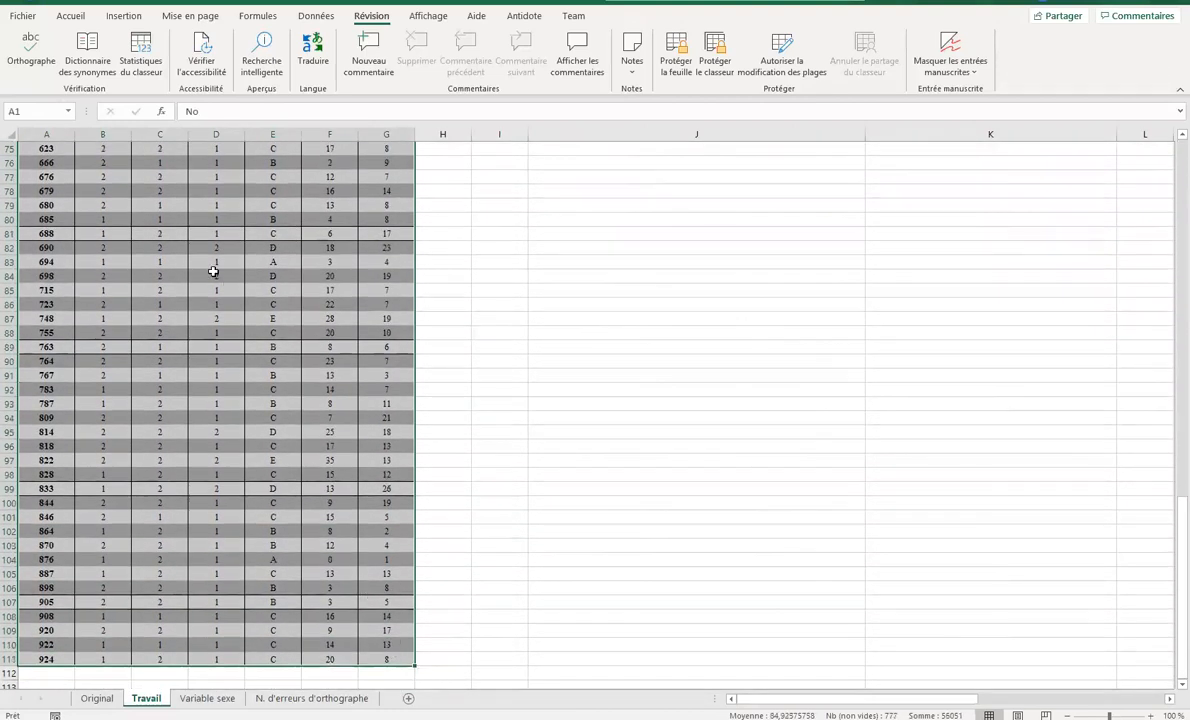
pyautogui.click(123, 16)
pyautogui.click(32, 56)
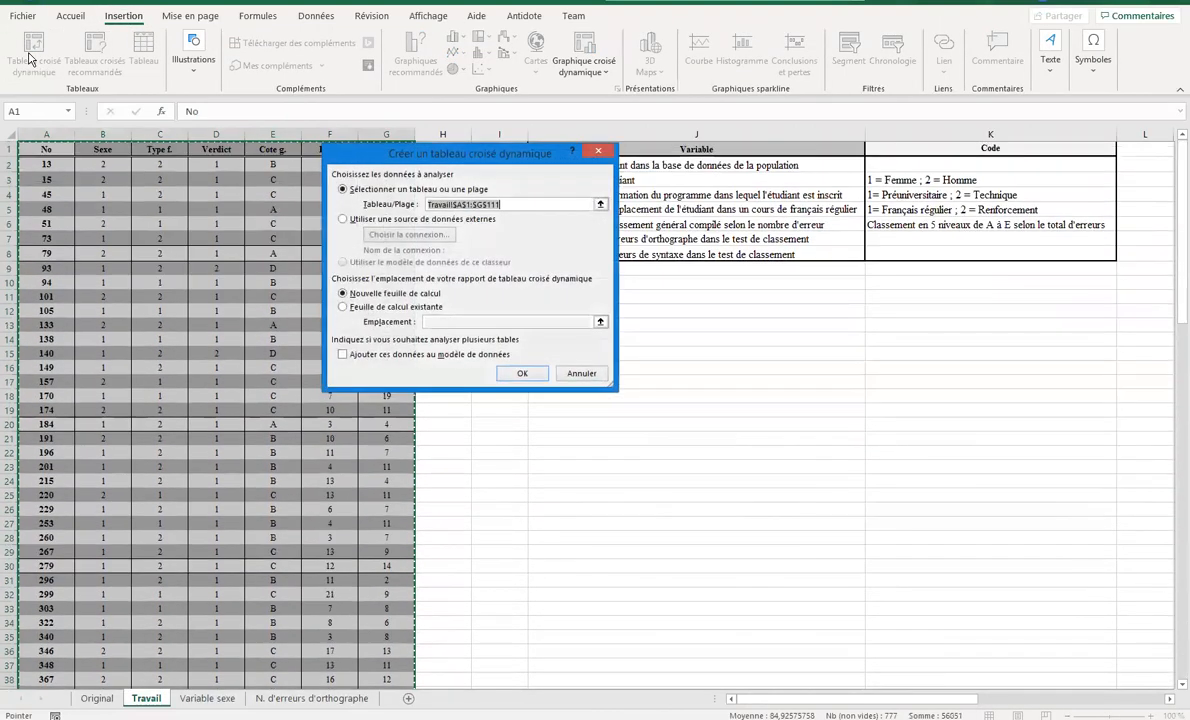
pyautogui.click(383, 309)
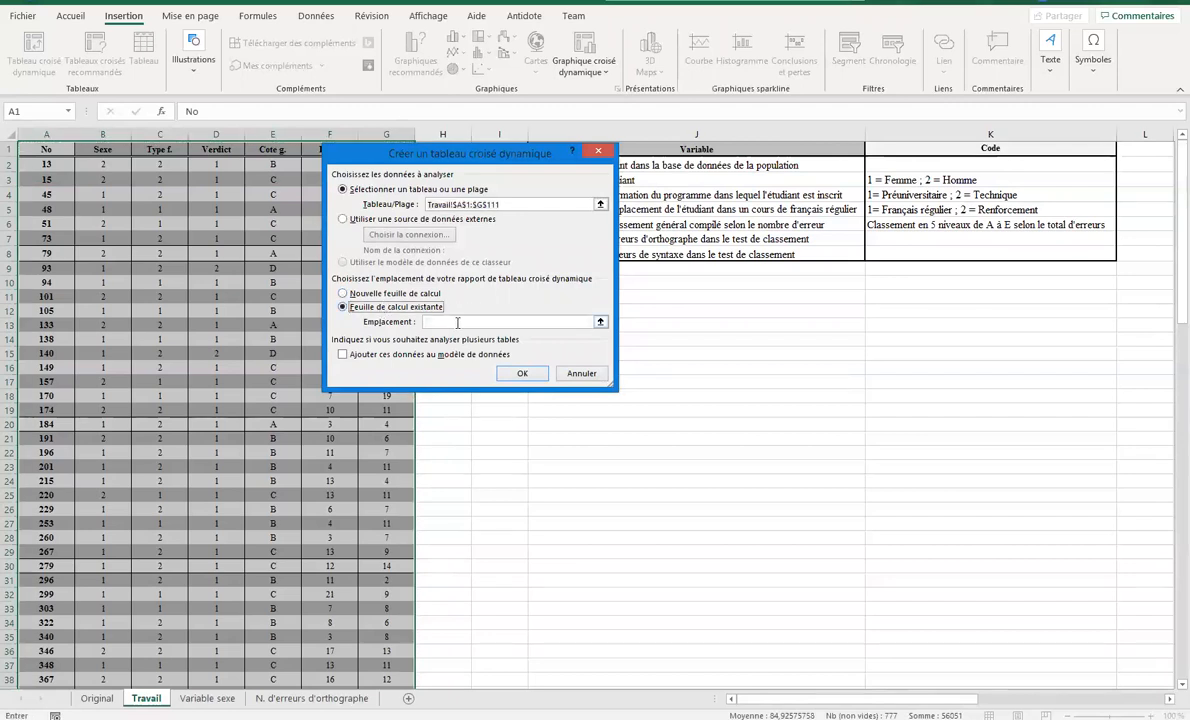
pyautogui.click(457, 322)
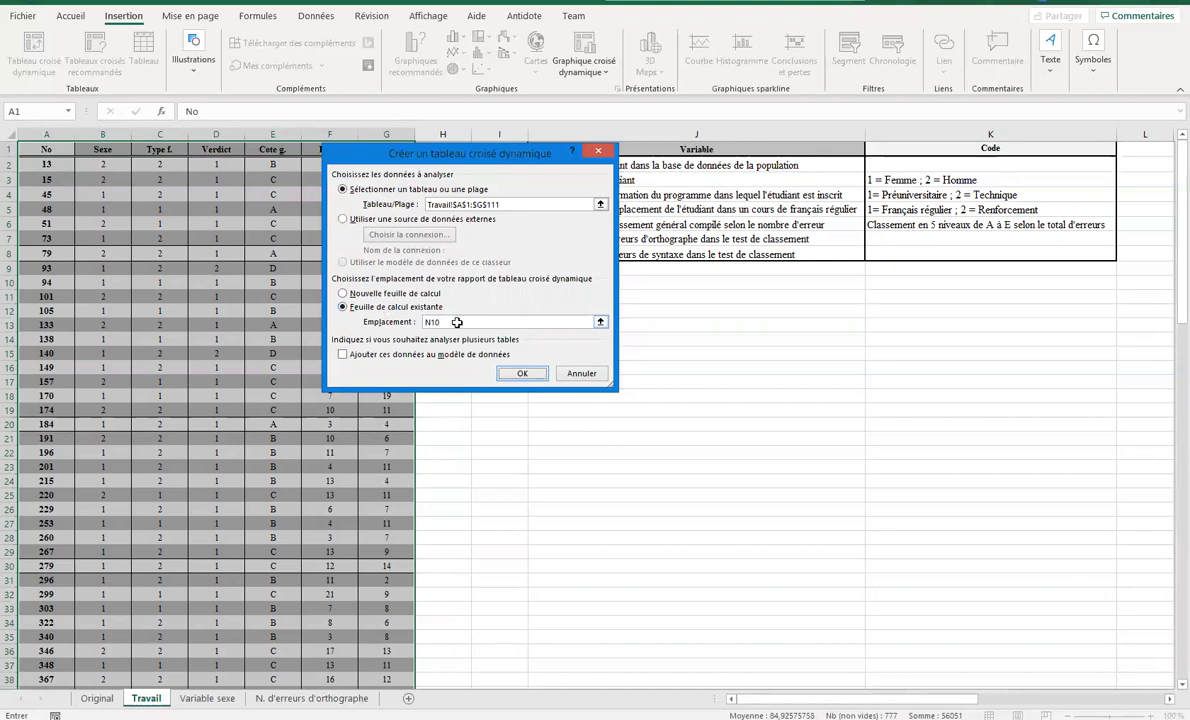
pyautogui.press('Return')
# Lay out the new pivot table with Er. O in the rows and Er. O twice in the values.
pyautogui.moveTo(677, 698); pyautogui.dragTo(831, 701)
pyautogui.click(397, 297)
pyautogui.click(371, 284)
pyautogui.click(405, 283)
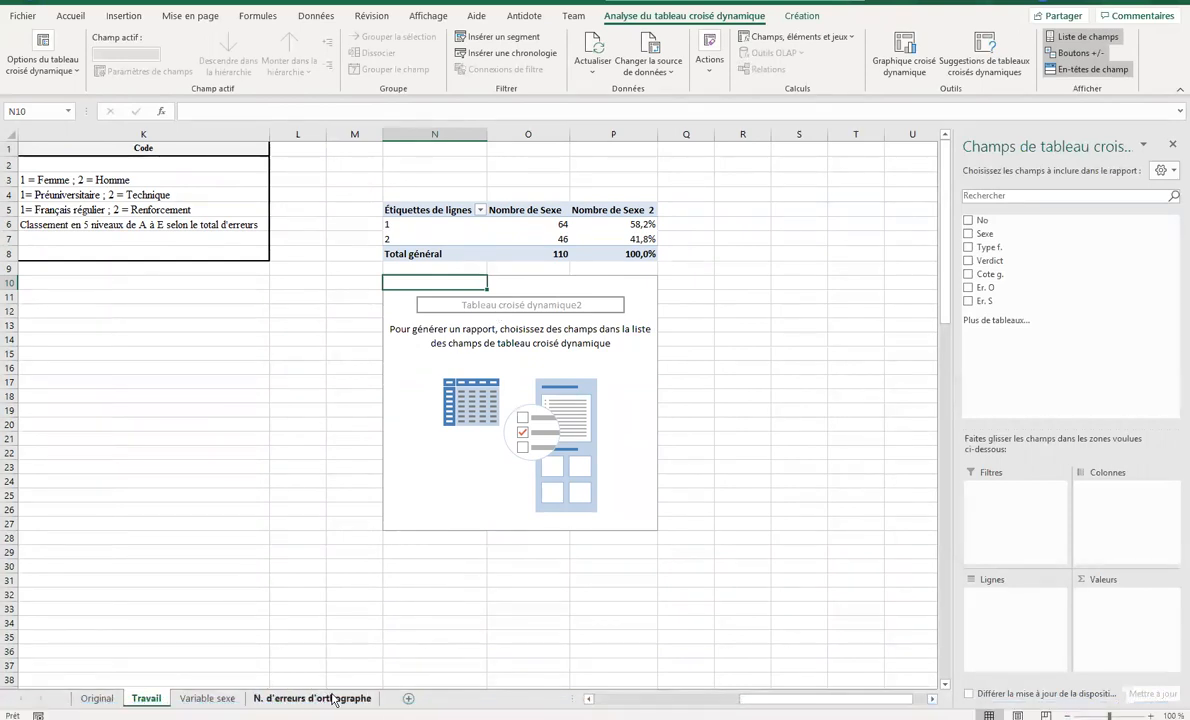
pyautogui.press('ctrl')
pyautogui.press('ctrl')
pyautogui.click(968, 289)
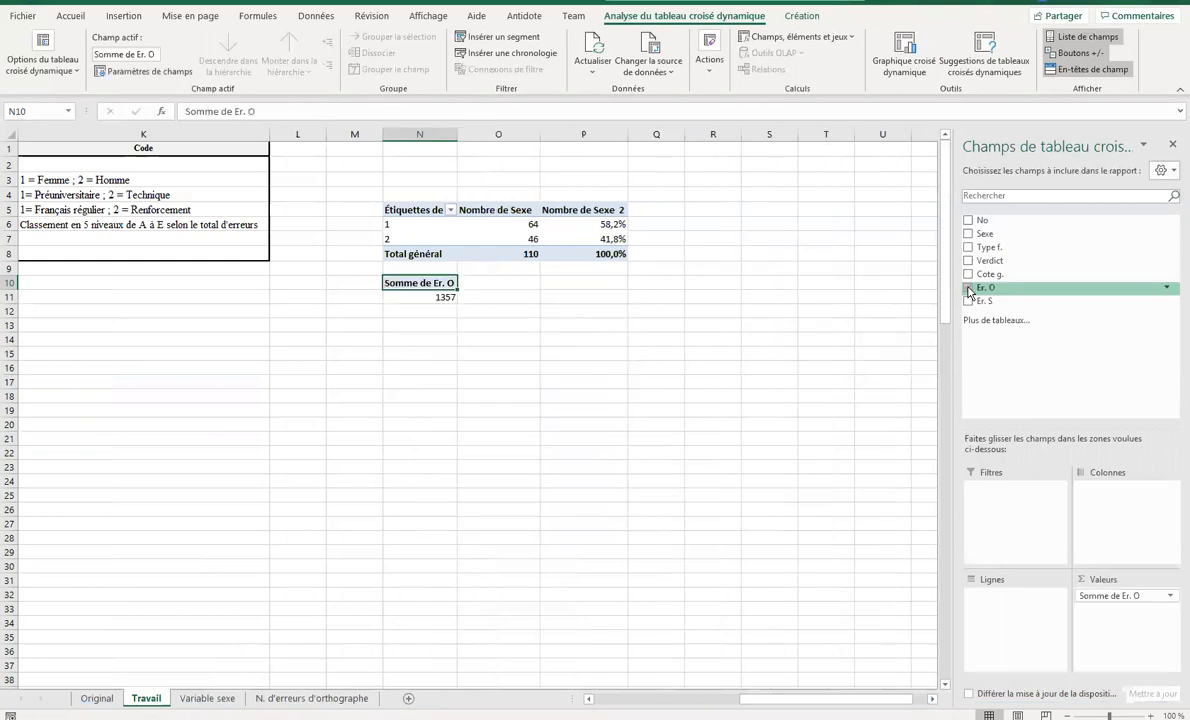
pyautogui.moveTo(992, 291); pyautogui.dragTo(997, 606)
pyautogui.moveTo(1000, 290); pyautogui.dragTo(1101, 630)
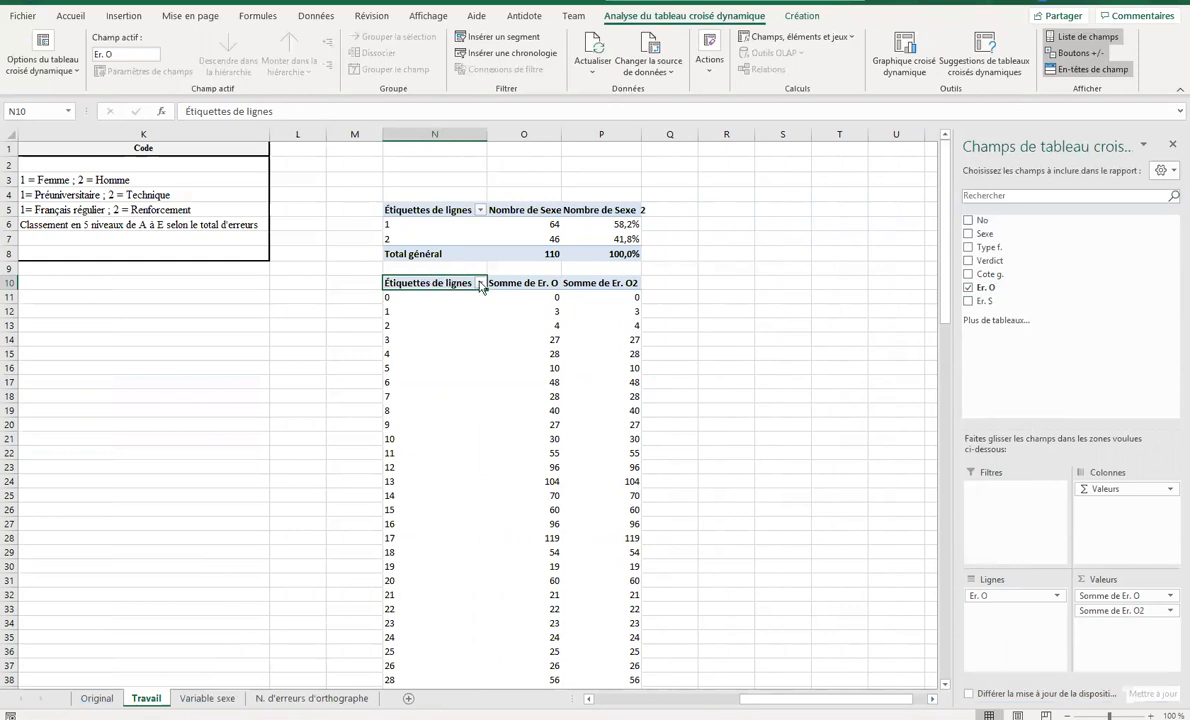
# Examine the values in the two Somme de Er. O columns of the new pivot table.
pyautogui.click(531, 297)
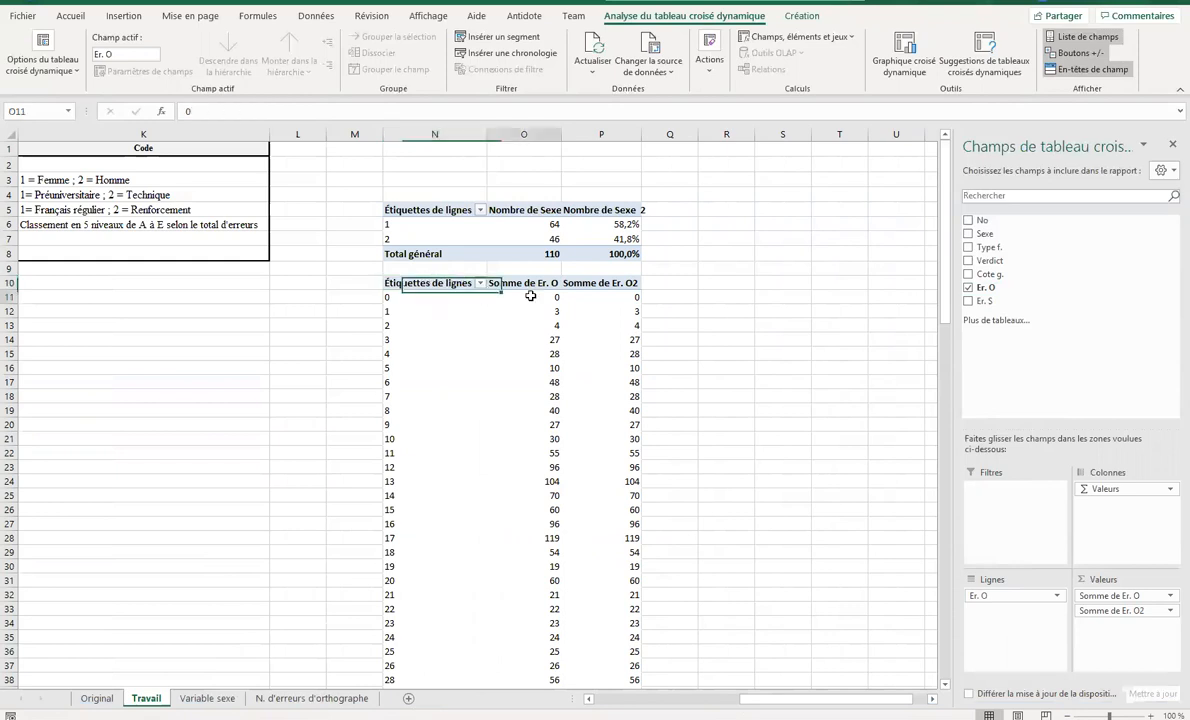
pyautogui.doubleClick(531, 297)
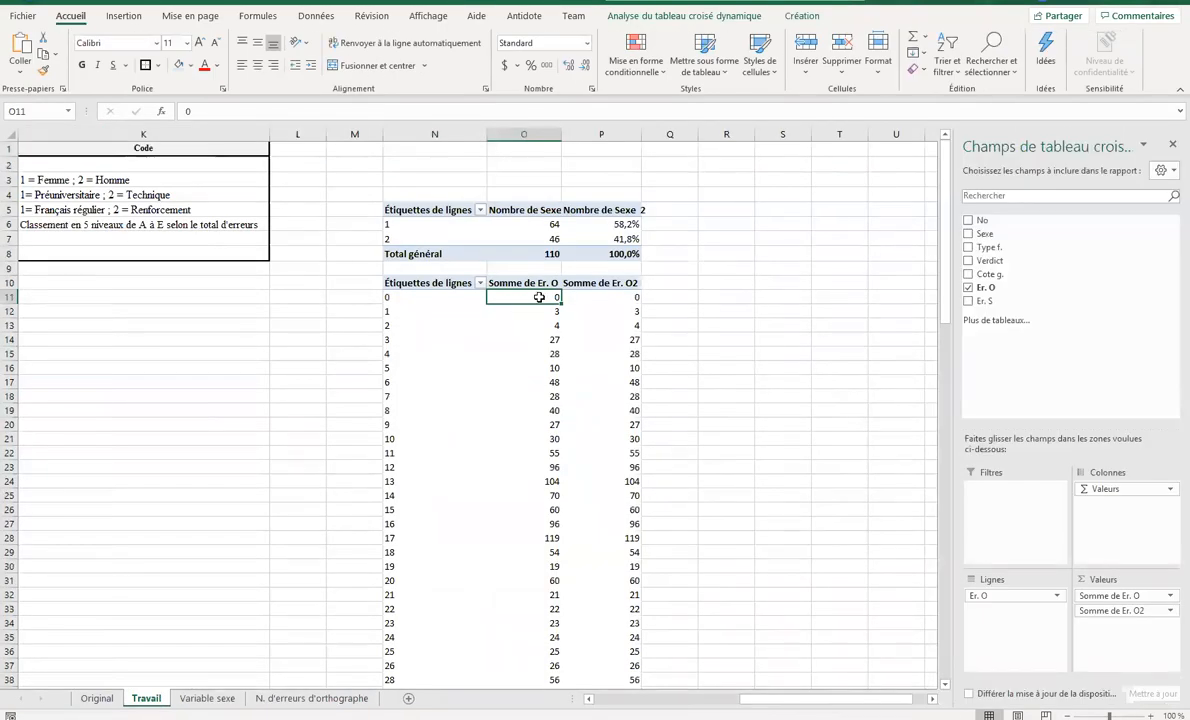
pyautogui.click(532, 309)
pyautogui.click(539, 341)
pyautogui.click(541, 363)
pyautogui.click(532, 340)
pyautogui.click(536, 422)
pyautogui.click(590, 436)
pyautogui.click(551, 409)
pyautogui.click(575, 383)
pyautogui.click(547, 395)
pyautogui.click(577, 372)
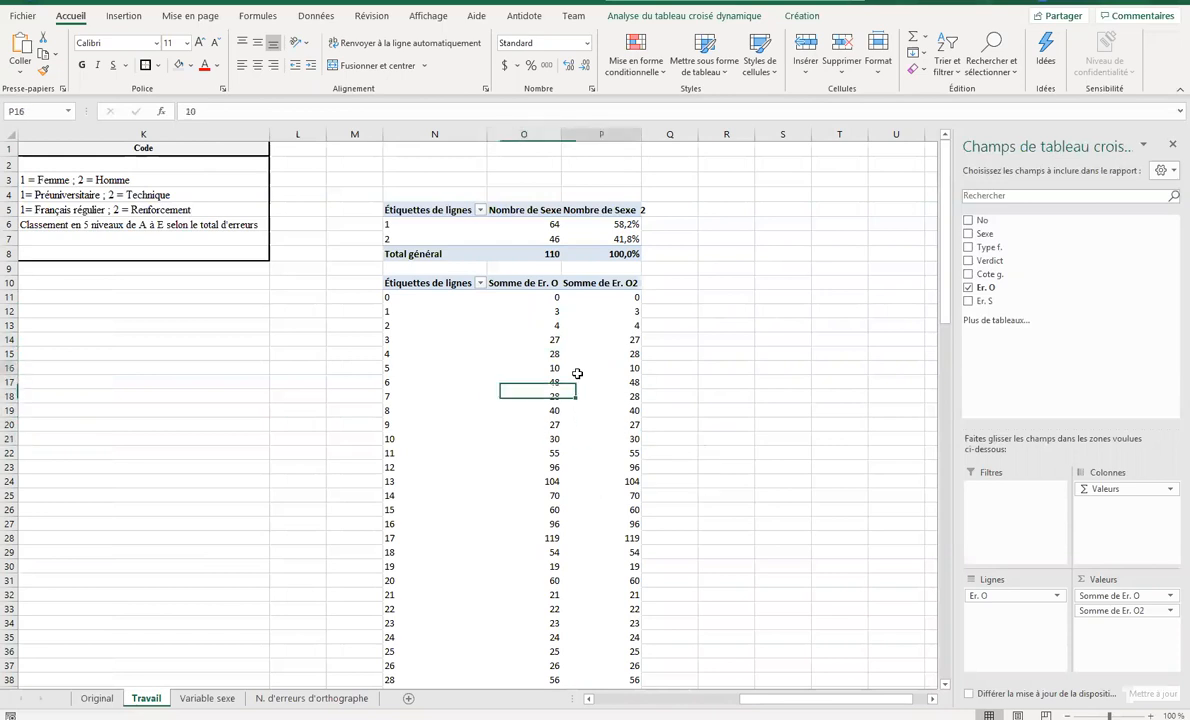
pyautogui.click(514, 297)
pyautogui.moveTo(516, 297)
pyautogui.mouseDown()
pyautogui.moveTo(529, 645)
pyautogui.moveTo(523, 295)
pyautogui.mouseUp()
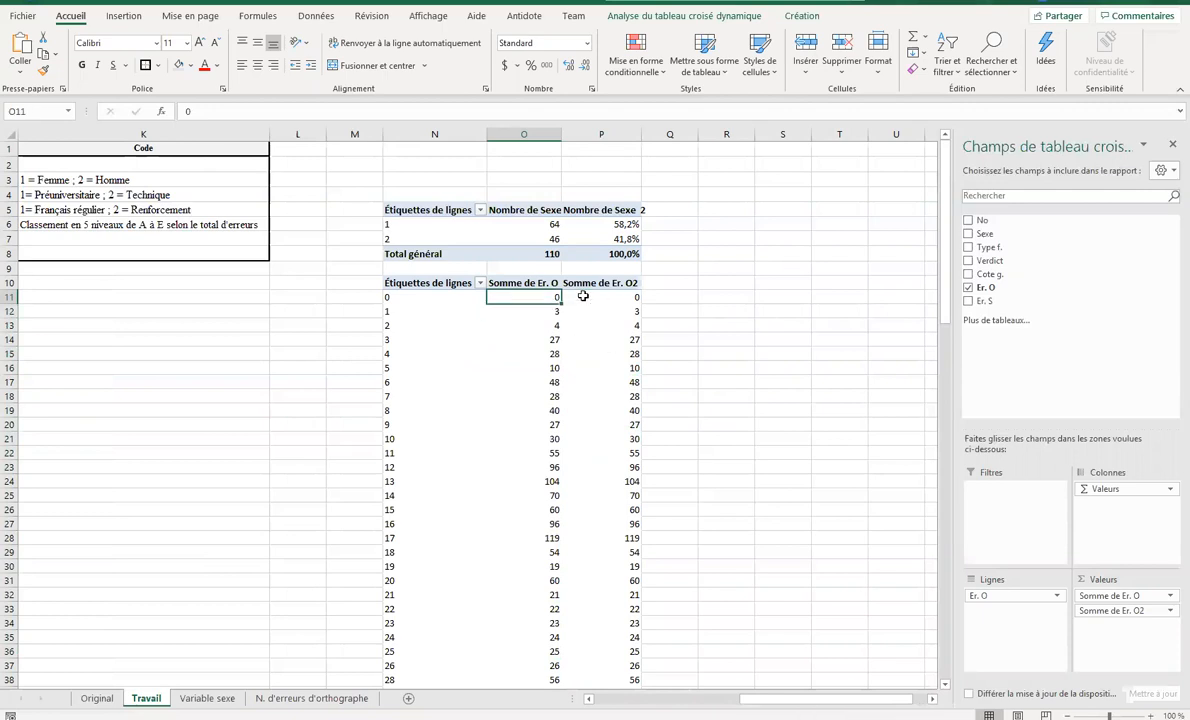
pyautogui.click(583, 296)
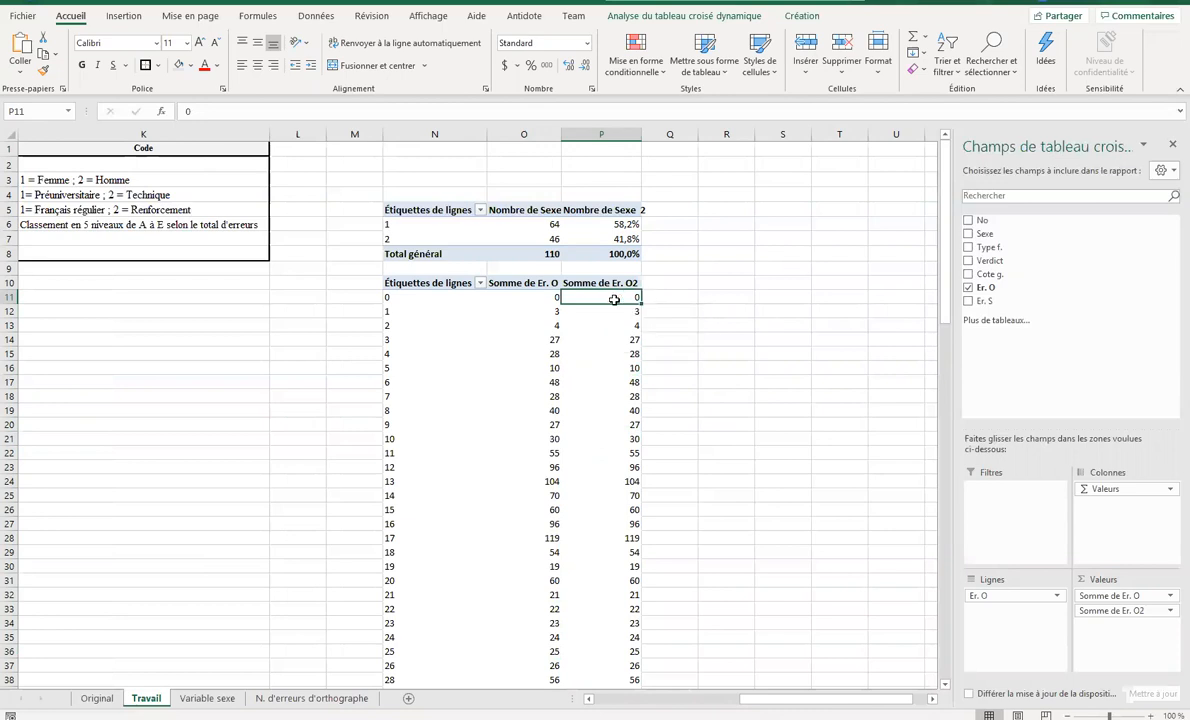
# Change the first Er. O value field from a sum to a count (Nombre).
pyautogui.click(525, 297)
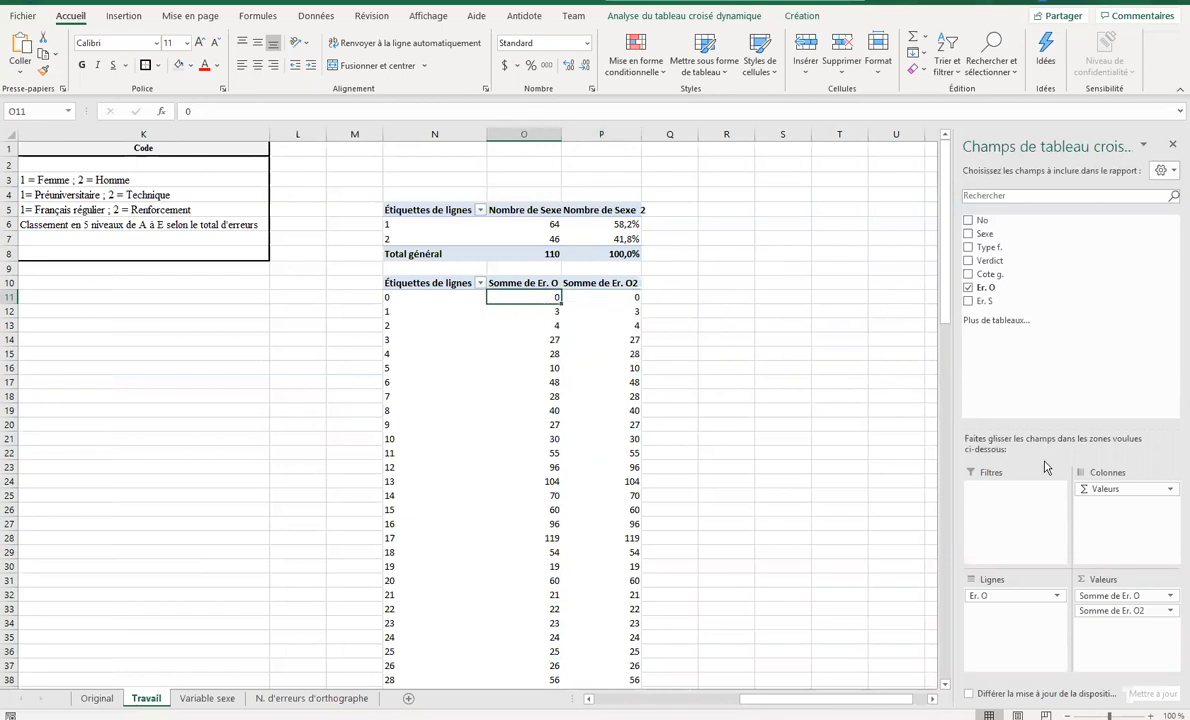
pyautogui.click(1133, 598)
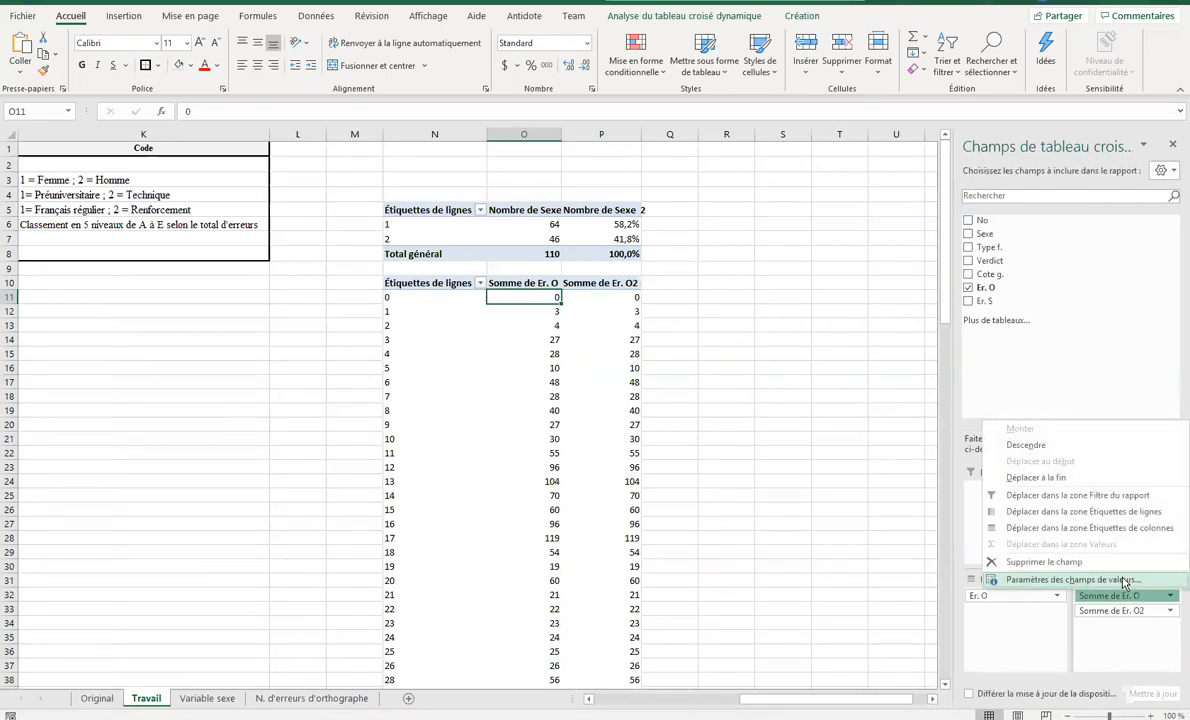
pyautogui.click(1124, 581)
pyautogui.click(371, 290)
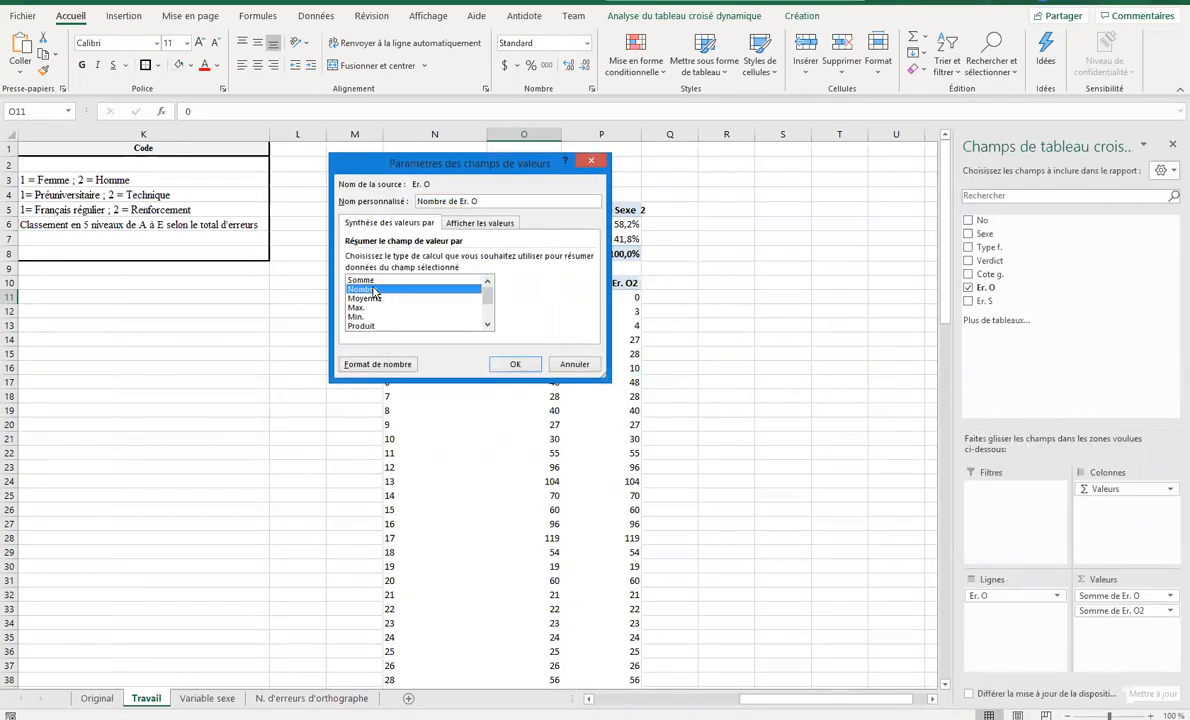
pyautogui.click(514, 364)
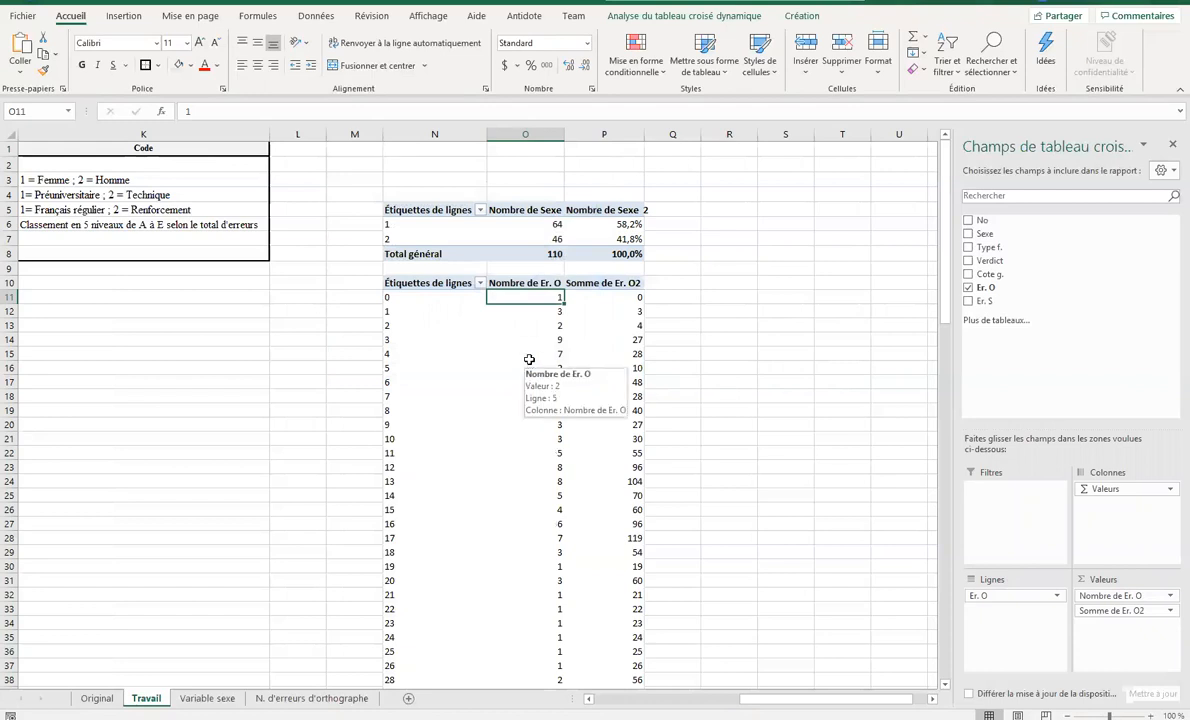
# Change the second Er. O value field to a count (Nombre) and give it a percentage number format with one decimal.
pyautogui.click(390, 440)
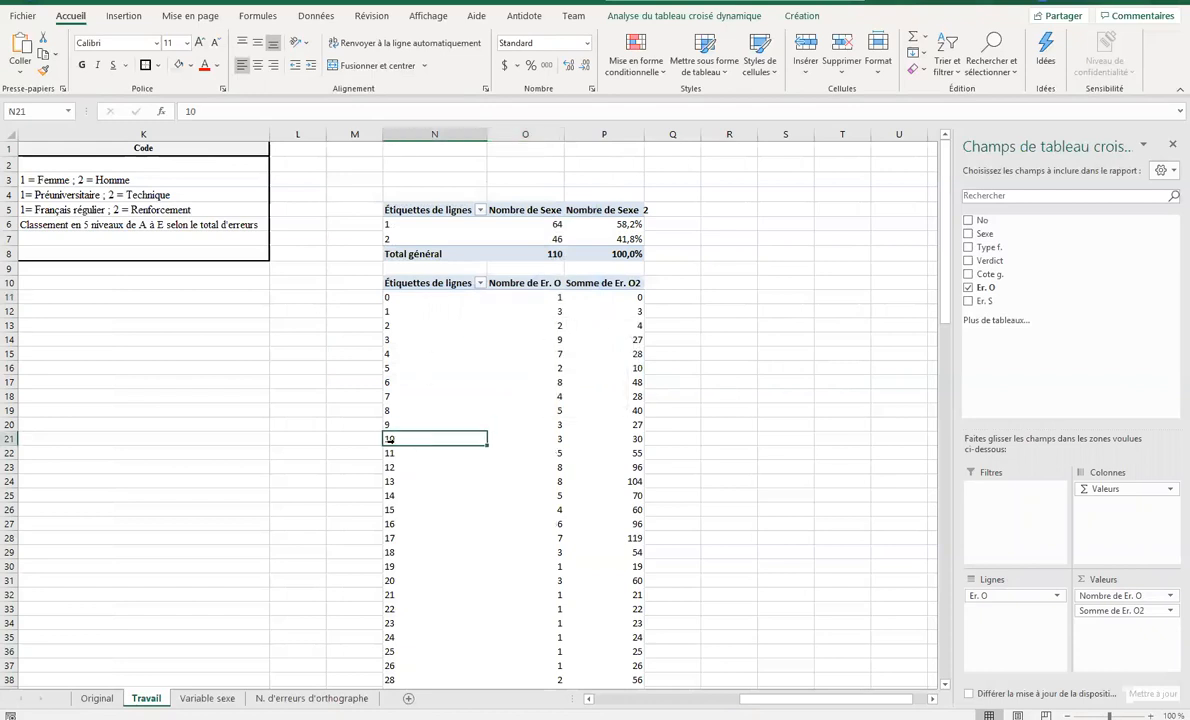
pyautogui.moveTo(450, 440); pyautogui.dragTo(527, 438)
pyautogui.click(527, 438)
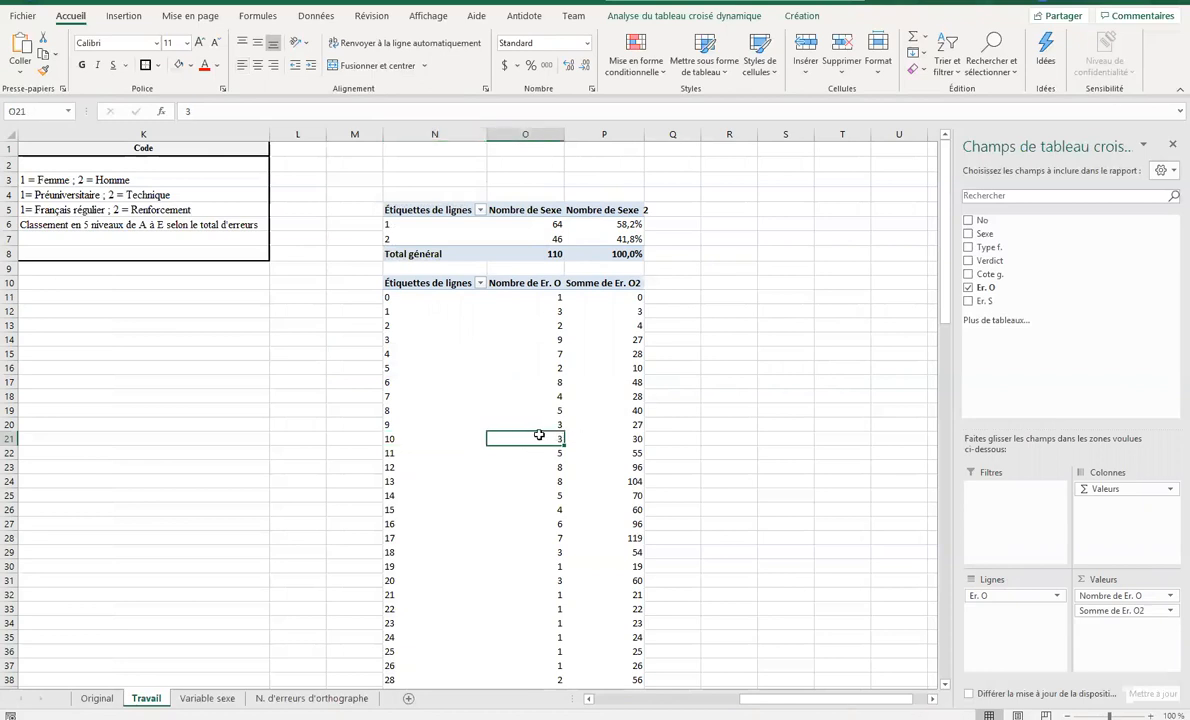
pyautogui.click(592, 438)
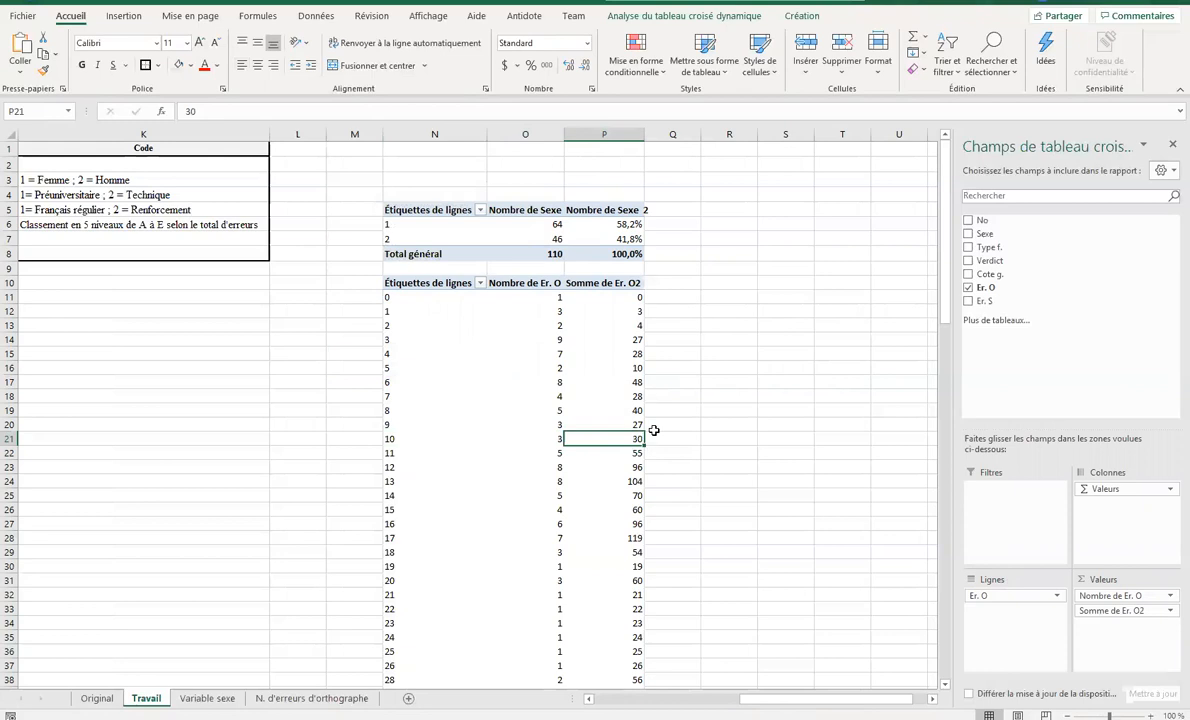
pyautogui.click(1112, 610)
pyautogui.click(1098, 596)
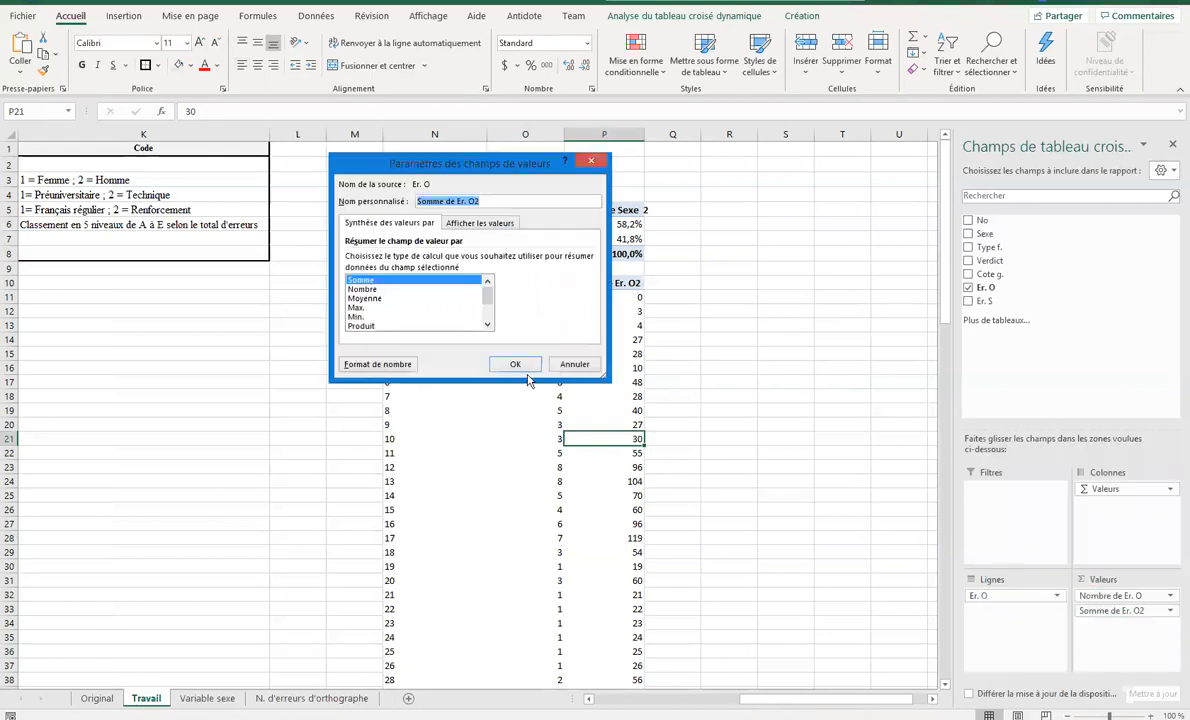
pyautogui.click(360, 289)
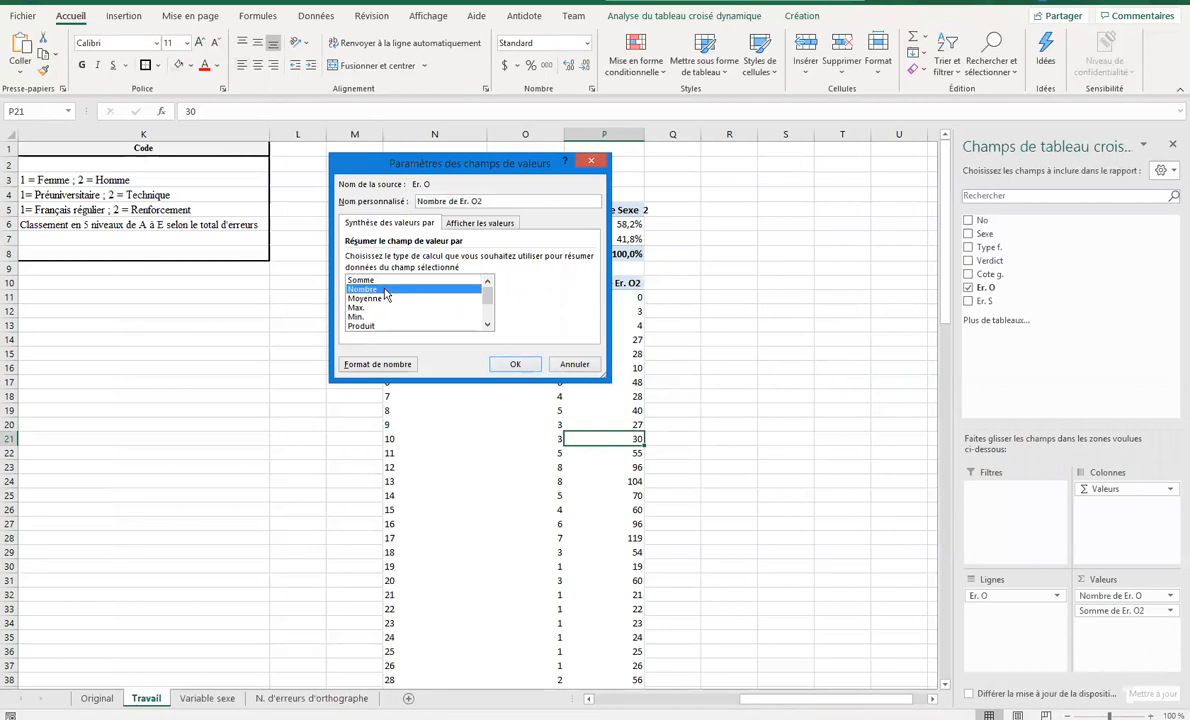
pyautogui.click(403, 366)
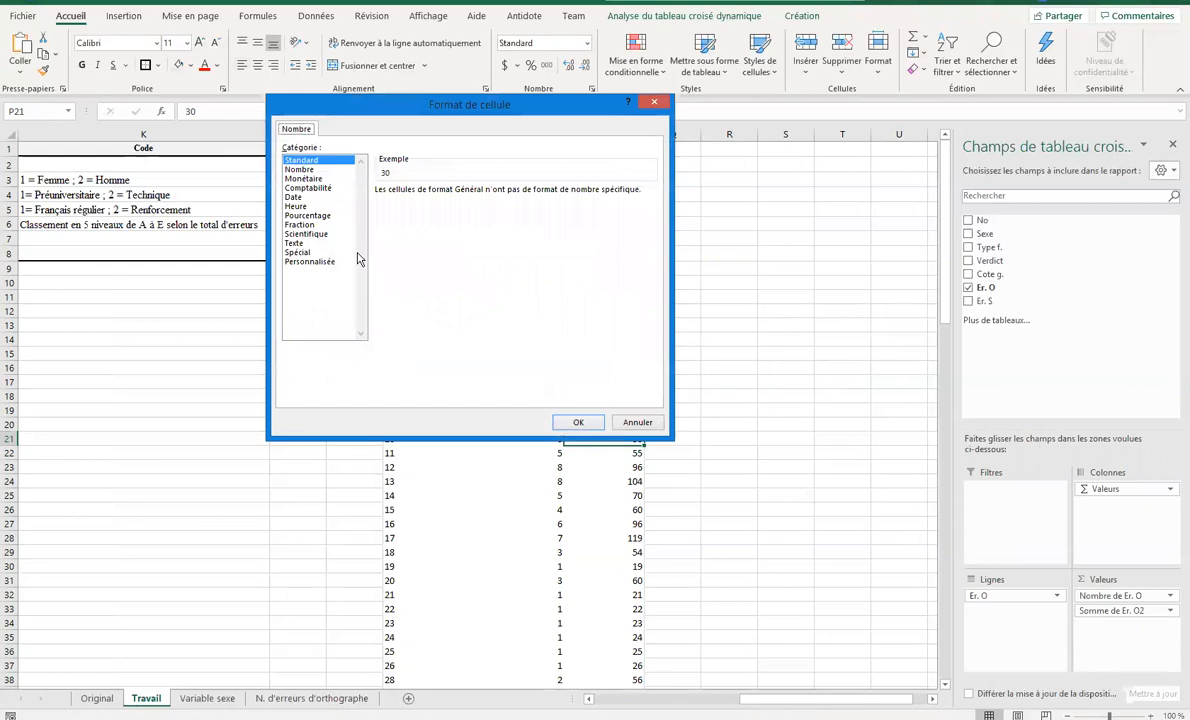
pyautogui.click(318, 216)
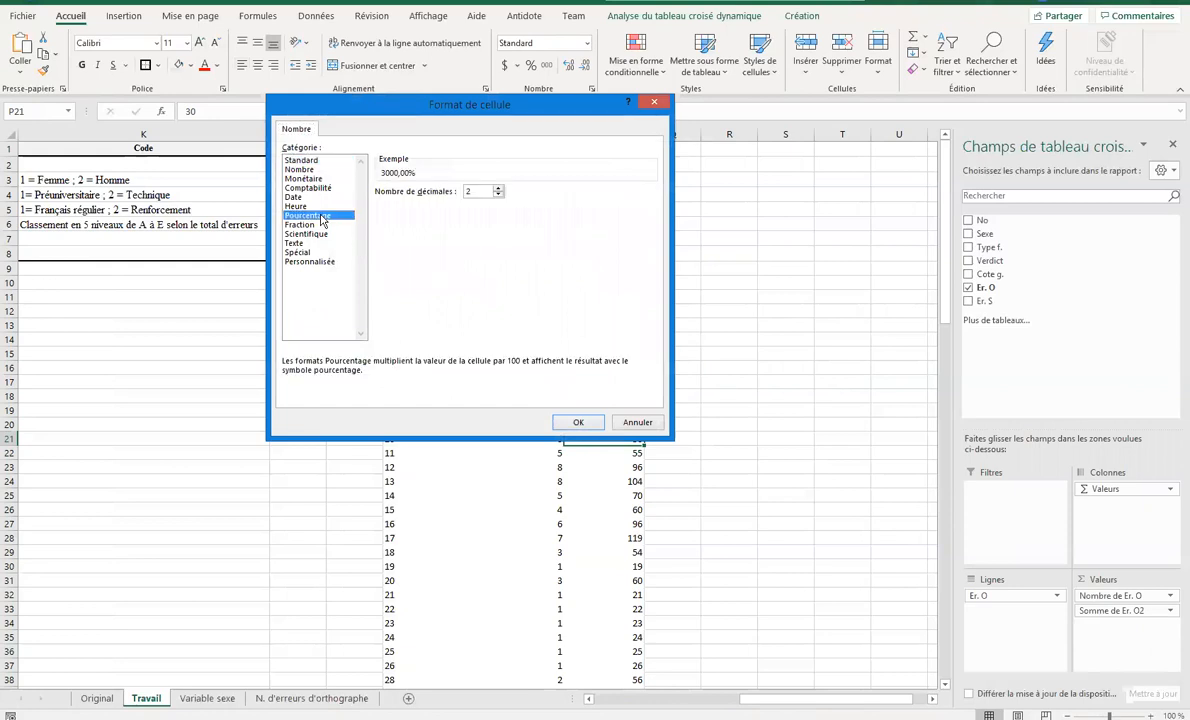
pyautogui.click(498, 197)
pyautogui.click(575, 421)
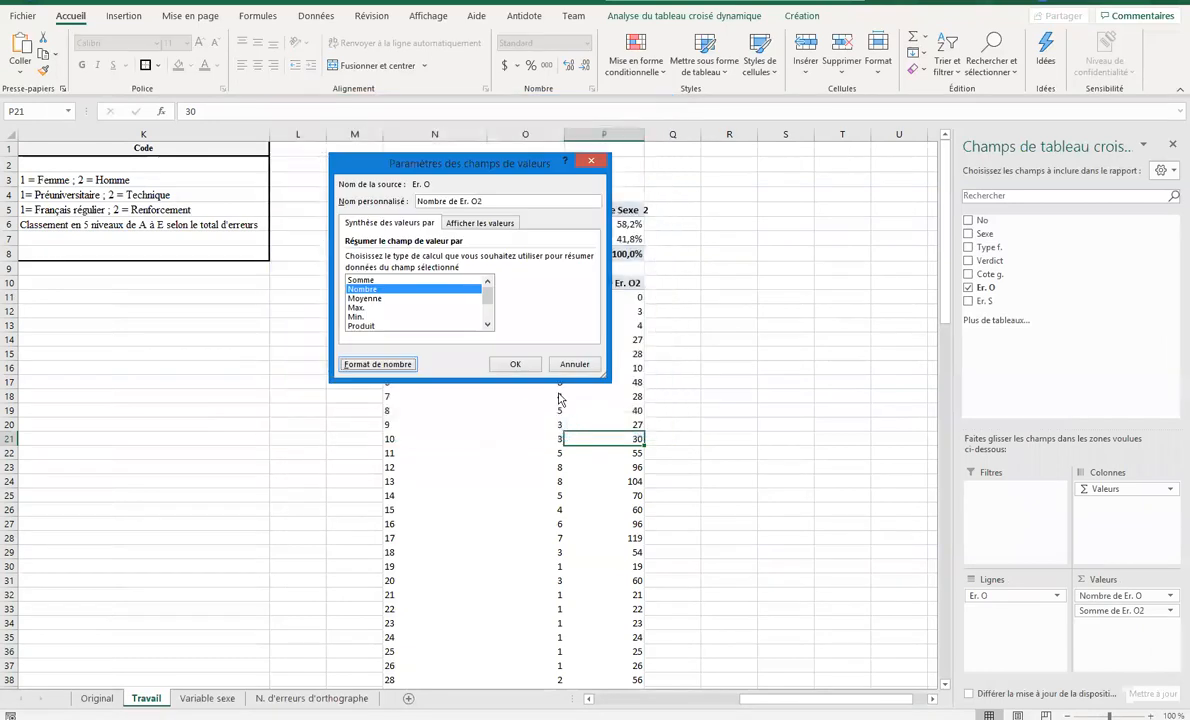
# Show the second Er. O count as a percentage of the grand total (% du total général).
pyautogui.click(481, 227)
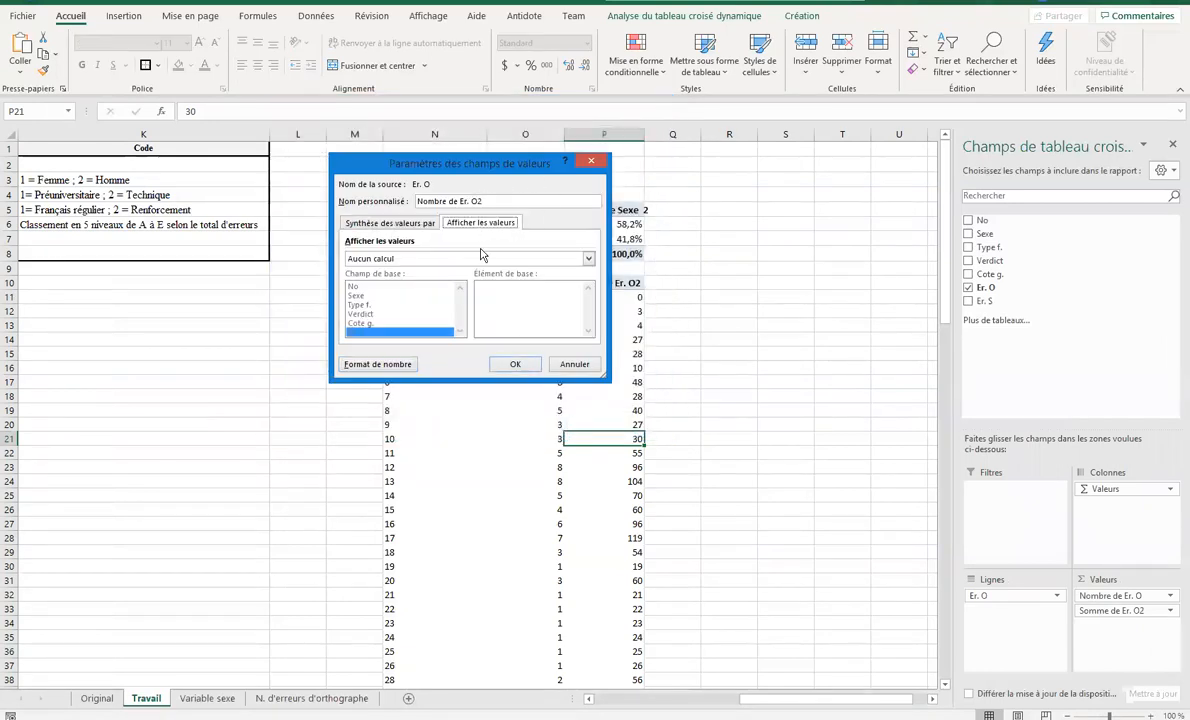
pyautogui.click(481, 259)
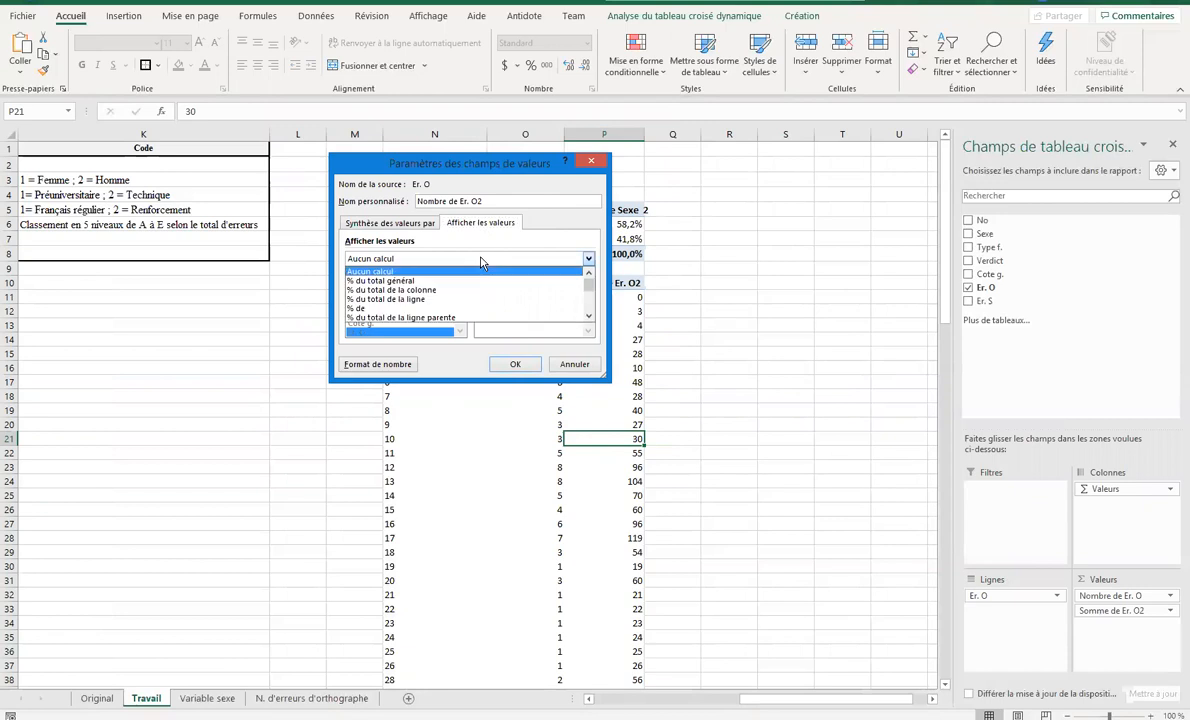
pyautogui.click(430, 282)
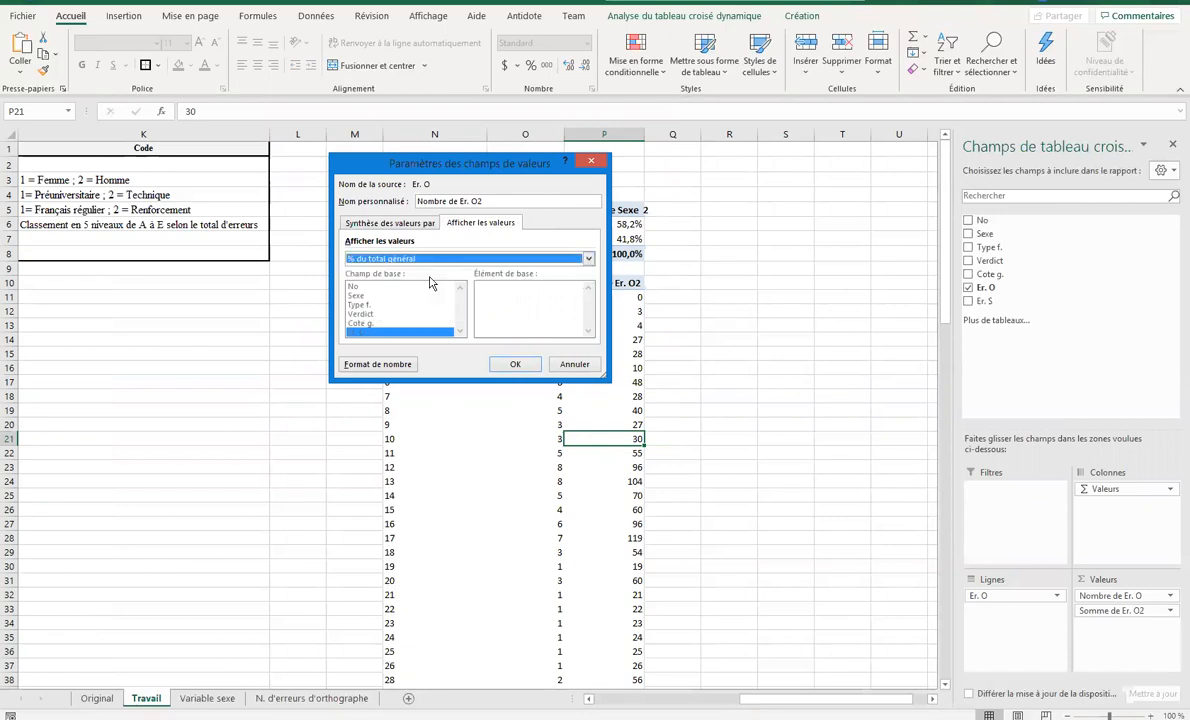
pyautogui.click(514, 365)
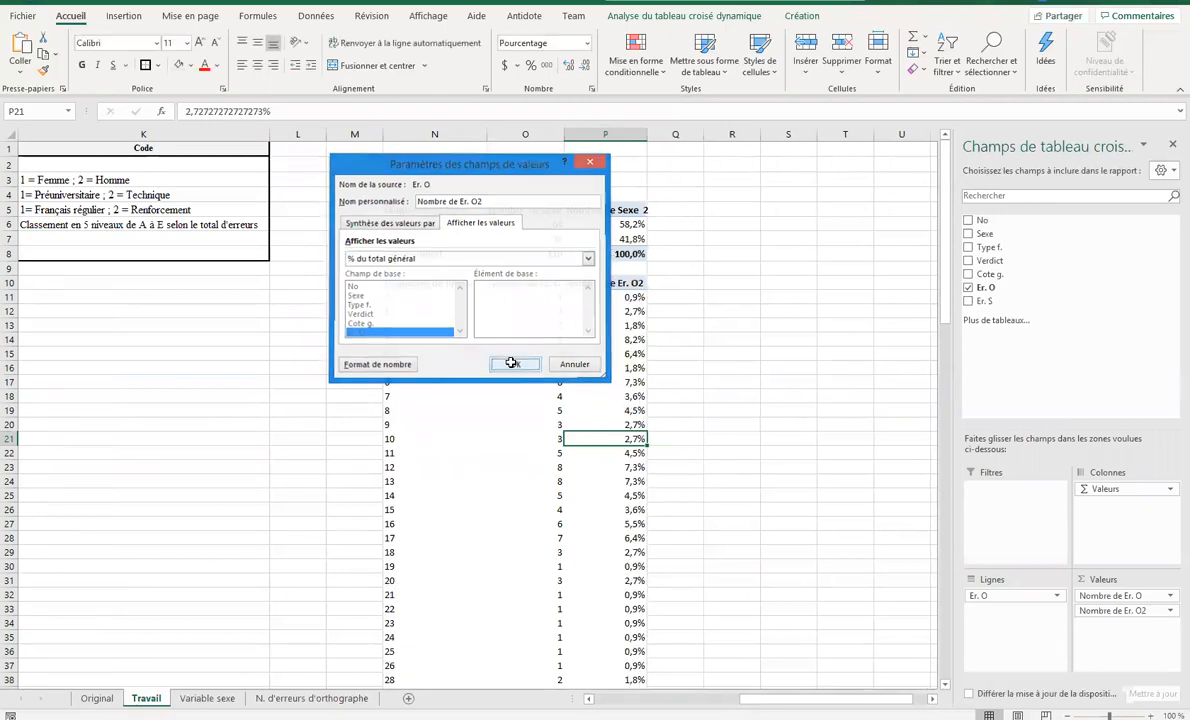
# Examine the count and percentage for 10 errors, and the full range of error values in the row labels.
pyautogui.click(543, 438)
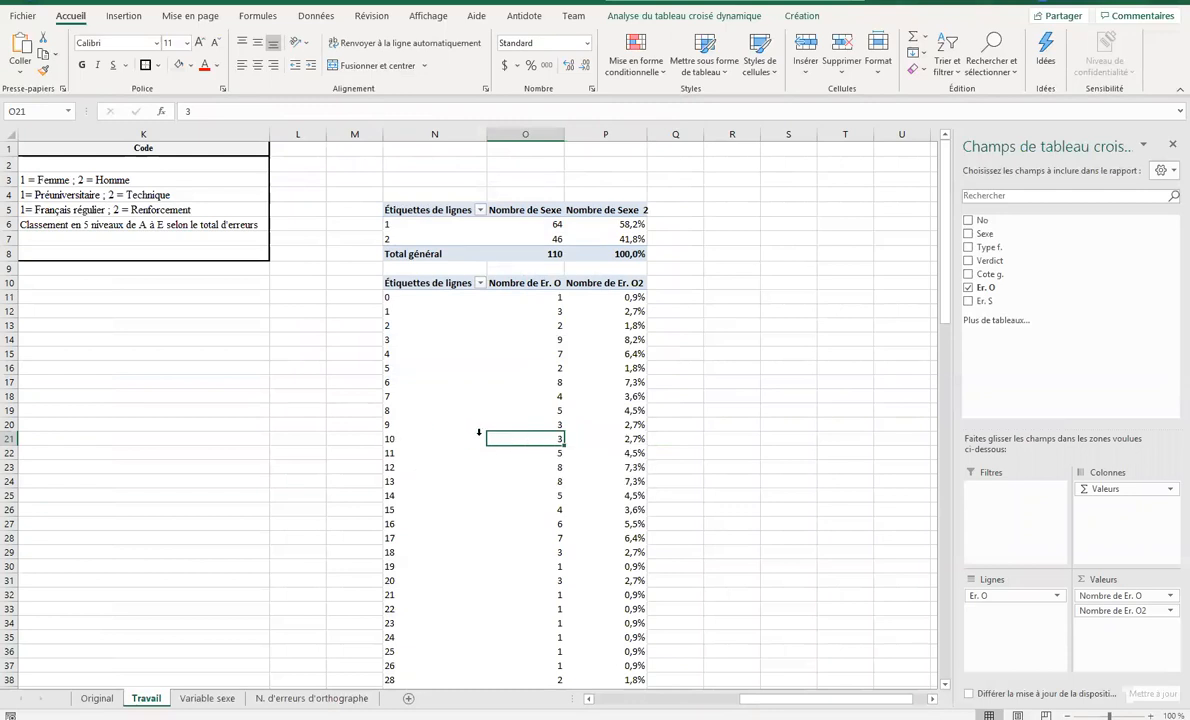
pyautogui.click(440, 440)
pyautogui.click(523, 441)
pyautogui.click(622, 440)
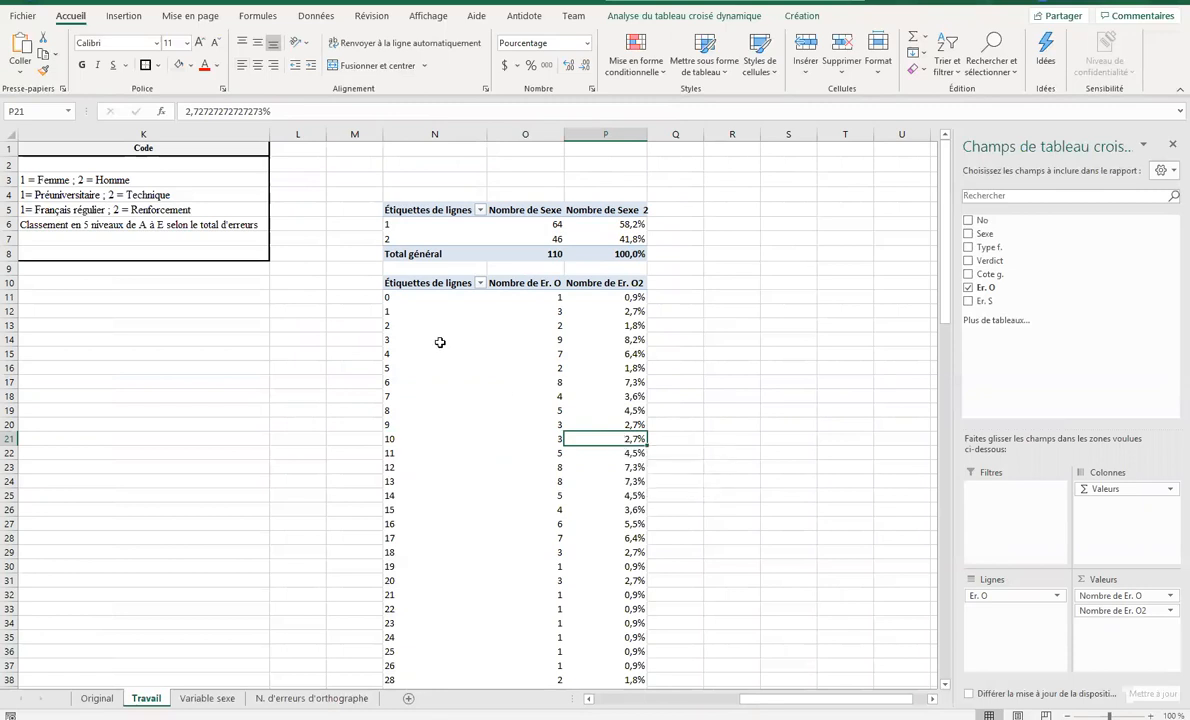
pyautogui.click(431, 298)
pyautogui.press('Down')
pyautogui.press('Down')
pyautogui.press('Down')
pyautogui.scroll(-3, 537, 320)
pyautogui.moveTo(410, 631); pyautogui.dragTo(427, 176)
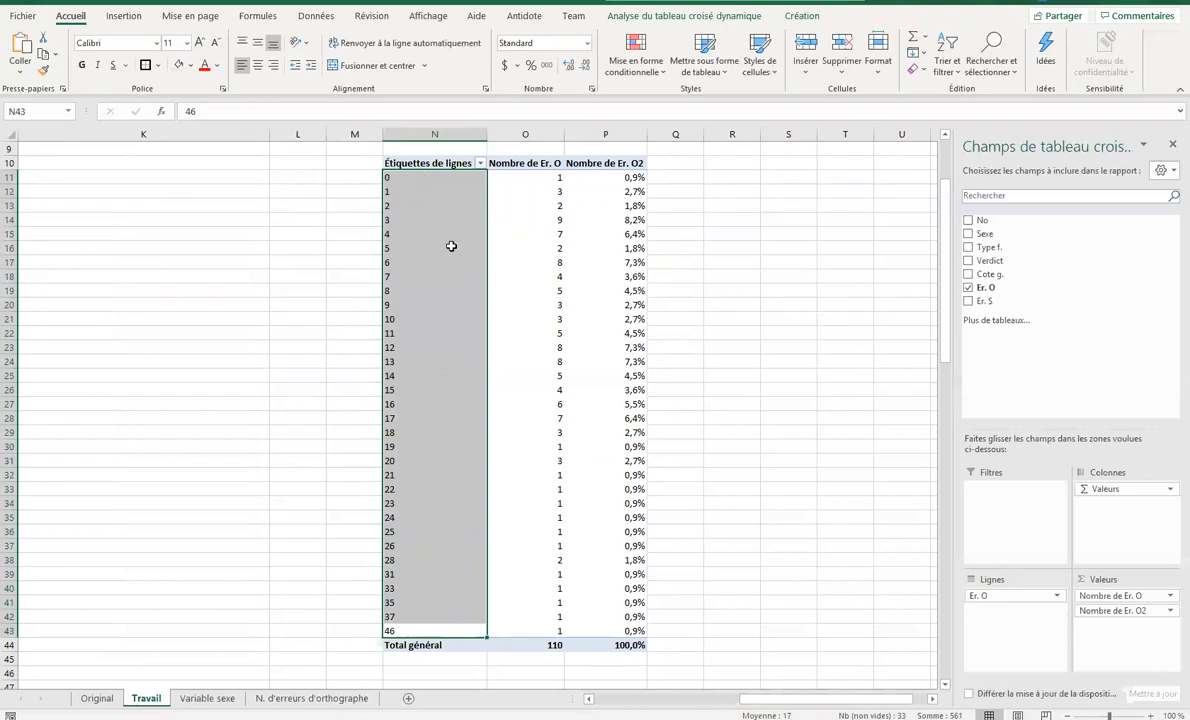
# Examine the count and percentage in the row for 6 errors, and return to the first row label, 0.
pyautogui.click(470, 262)
pyautogui.press('Right')
pyautogui.press('Right')
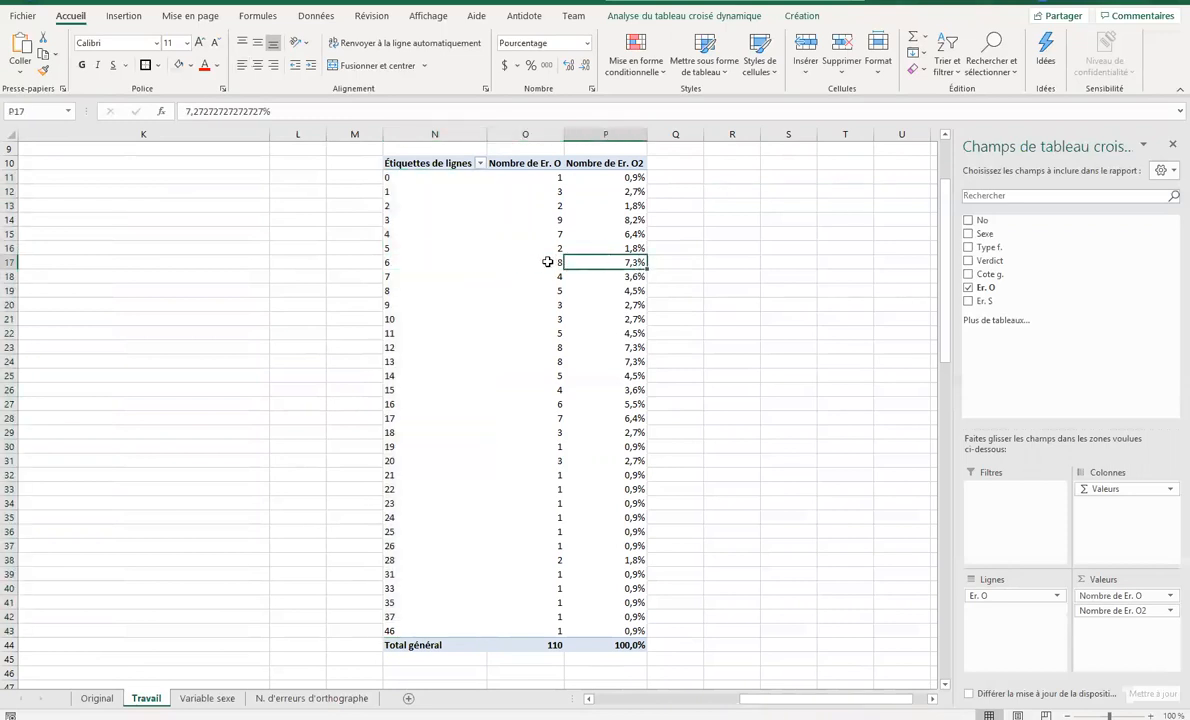
pyautogui.press('Left')
pyautogui.press('Left')
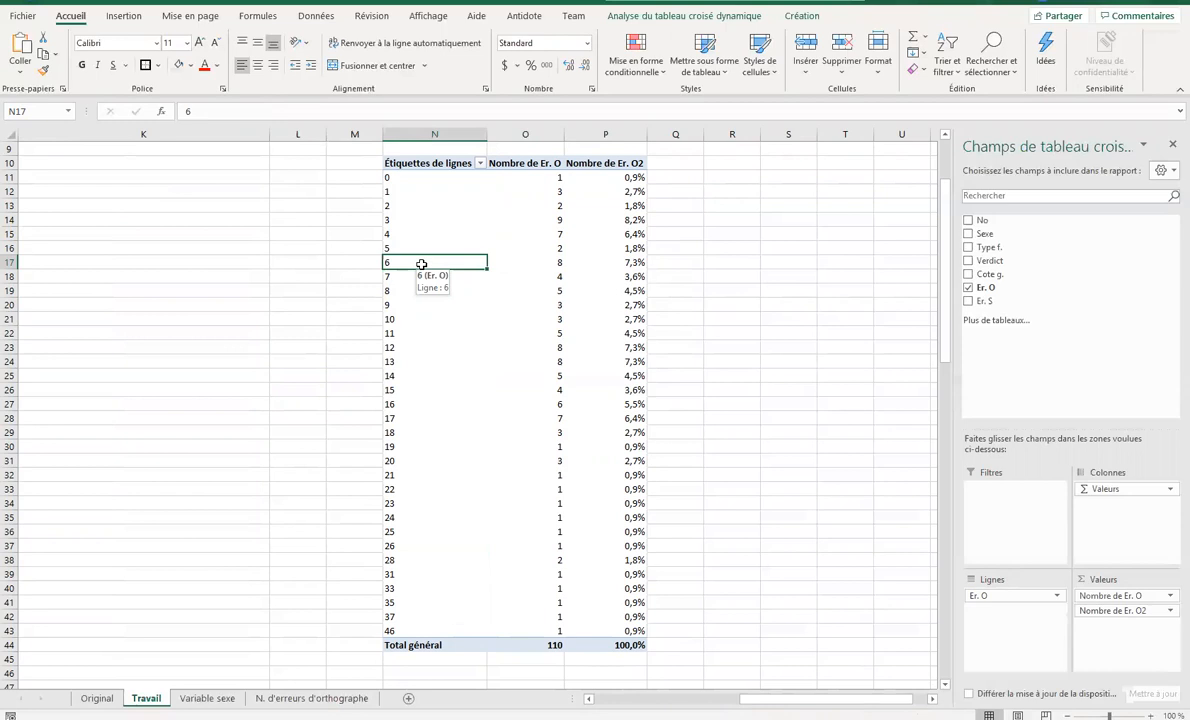
pyautogui.press('Up')
pyautogui.press('Up')
pyautogui.press('Up')
pyautogui.press('Up')
pyautogui.press('Up')
pyautogui.press('Up')
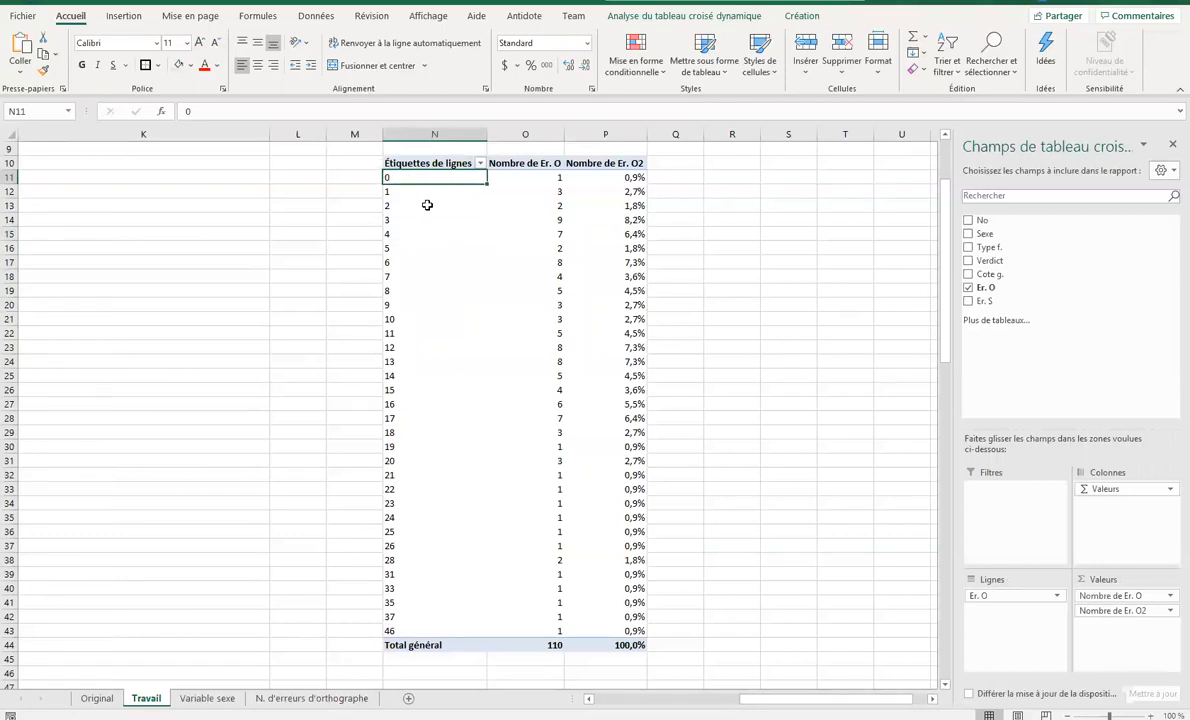
# Place the workbook side by side with the lab instructions PDF and go to item 16 on page 8.
pyautogui.press('super+Left')
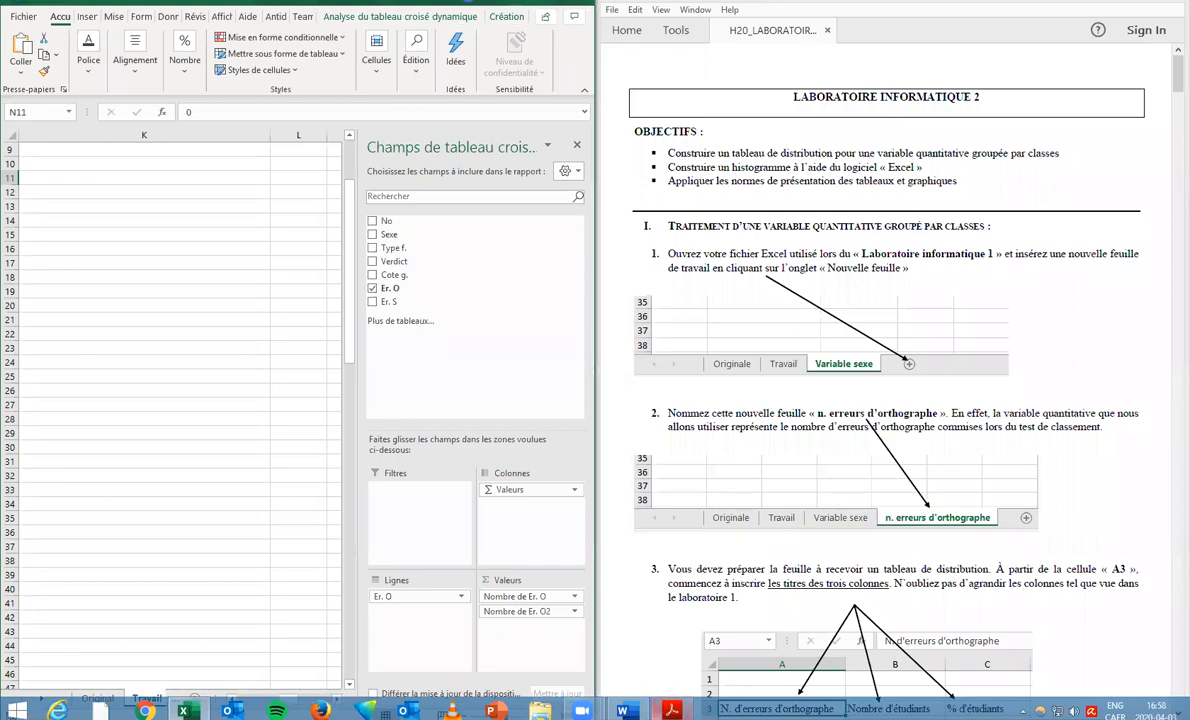
pyautogui.scroll(-1, 915, 402)
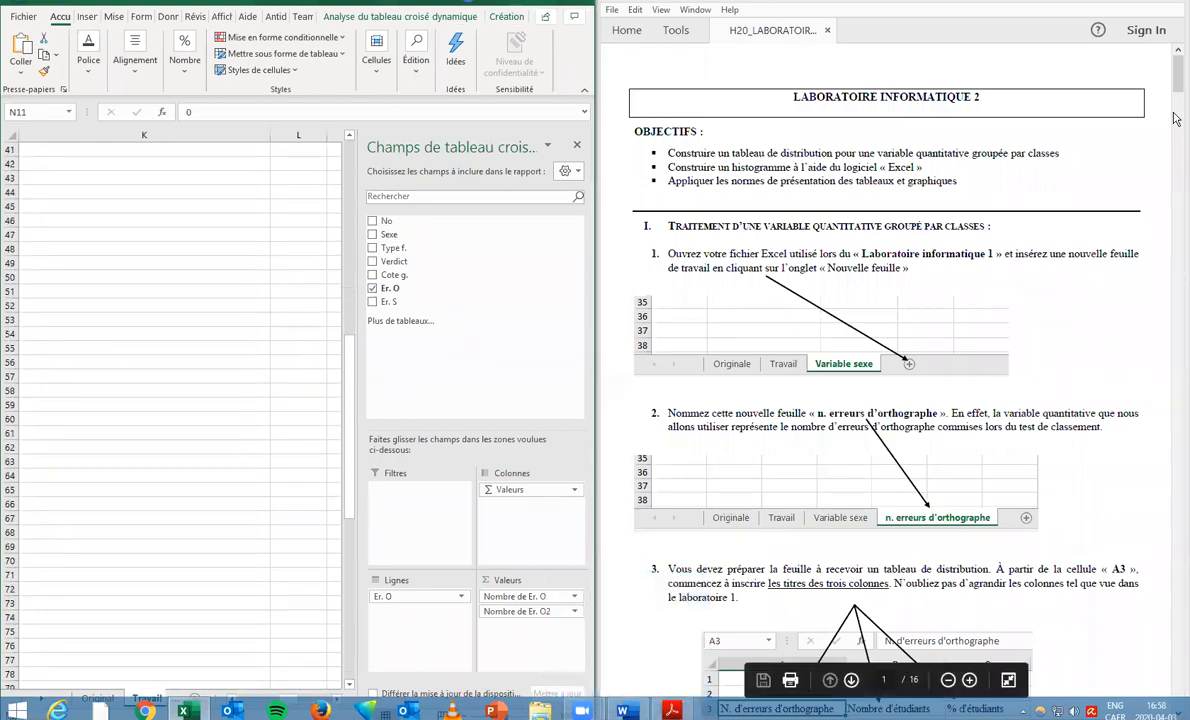
pyautogui.moveTo(1177, 75); pyautogui.dragTo(1177, 376)
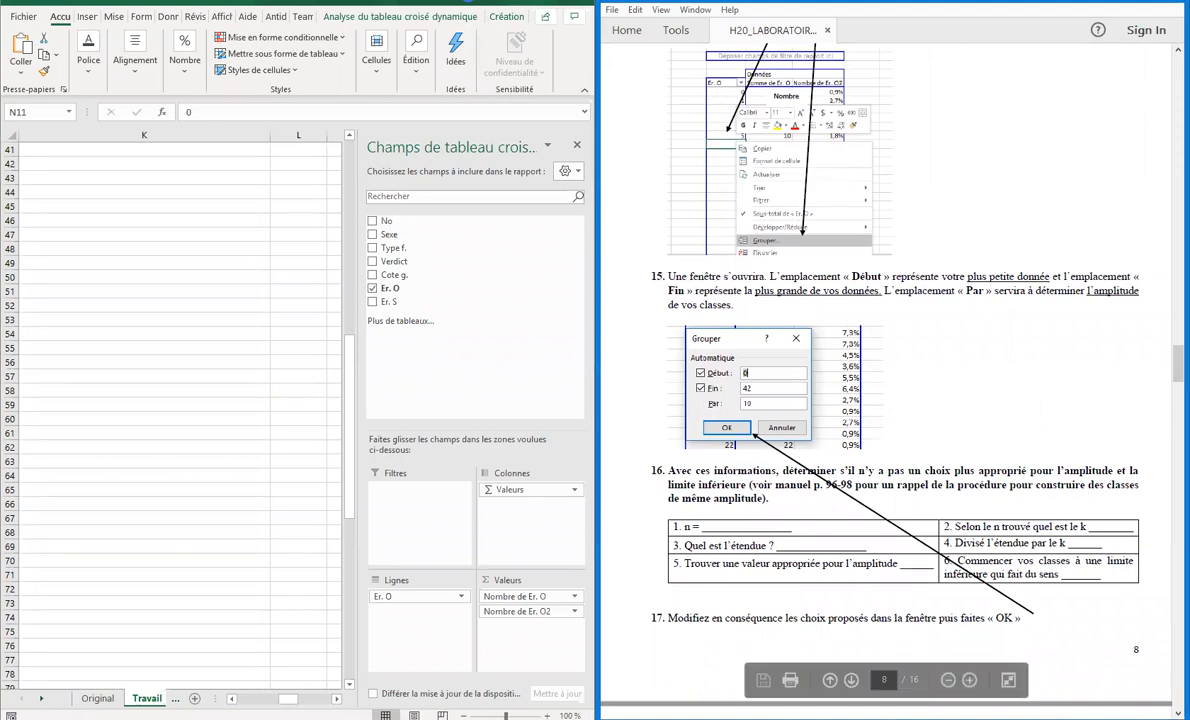
# Switch to the Word document with Tableau 3.24 and bring the Er. O pivot table, down to its total row, into view beside it.
pyautogui.click(622, 710)
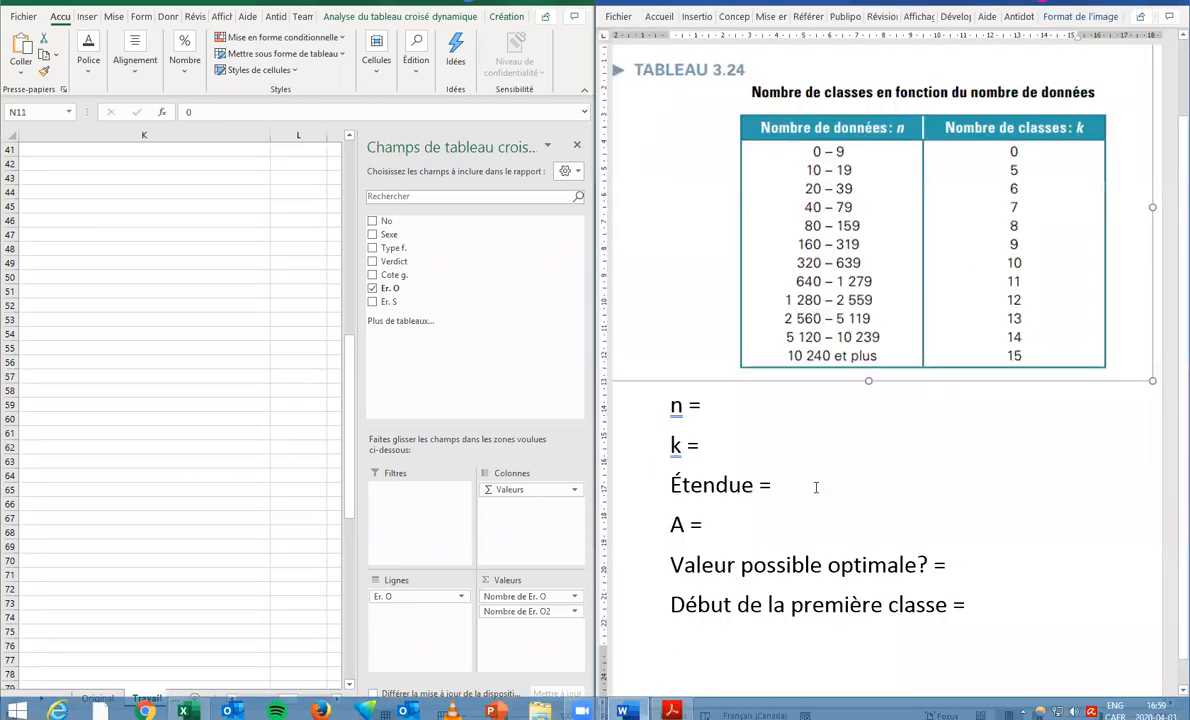
pyautogui.middleClick(230, 446)
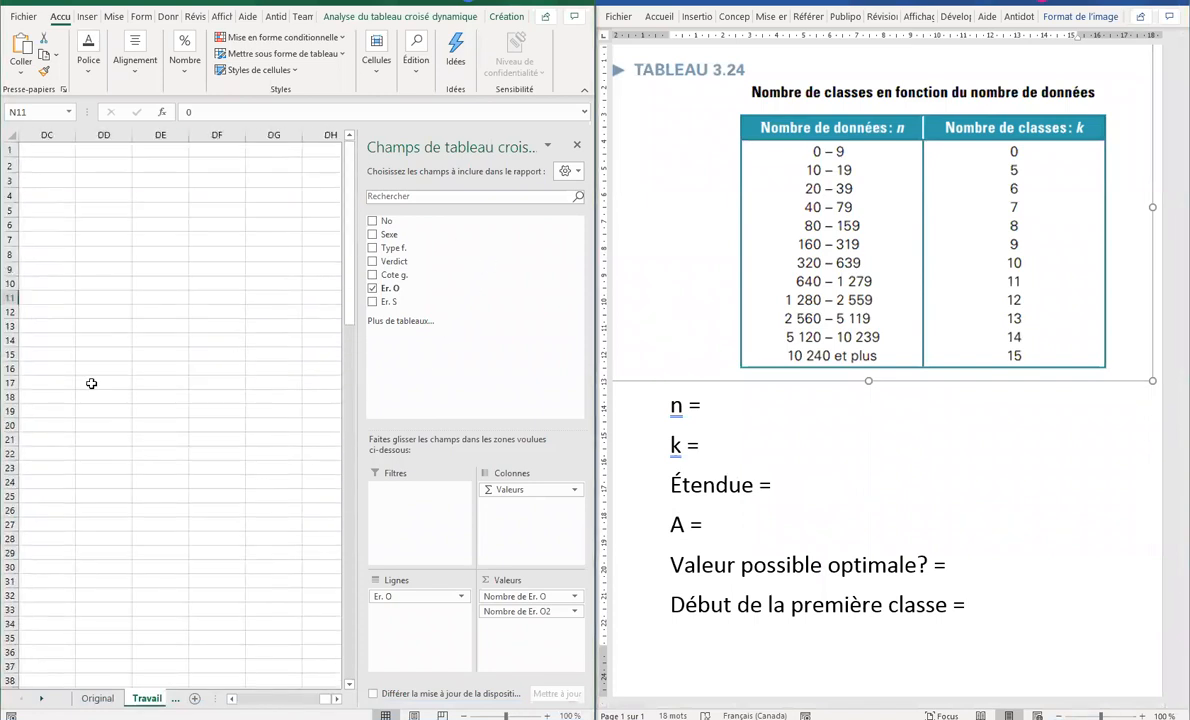
pyautogui.middleClick(217, 351)
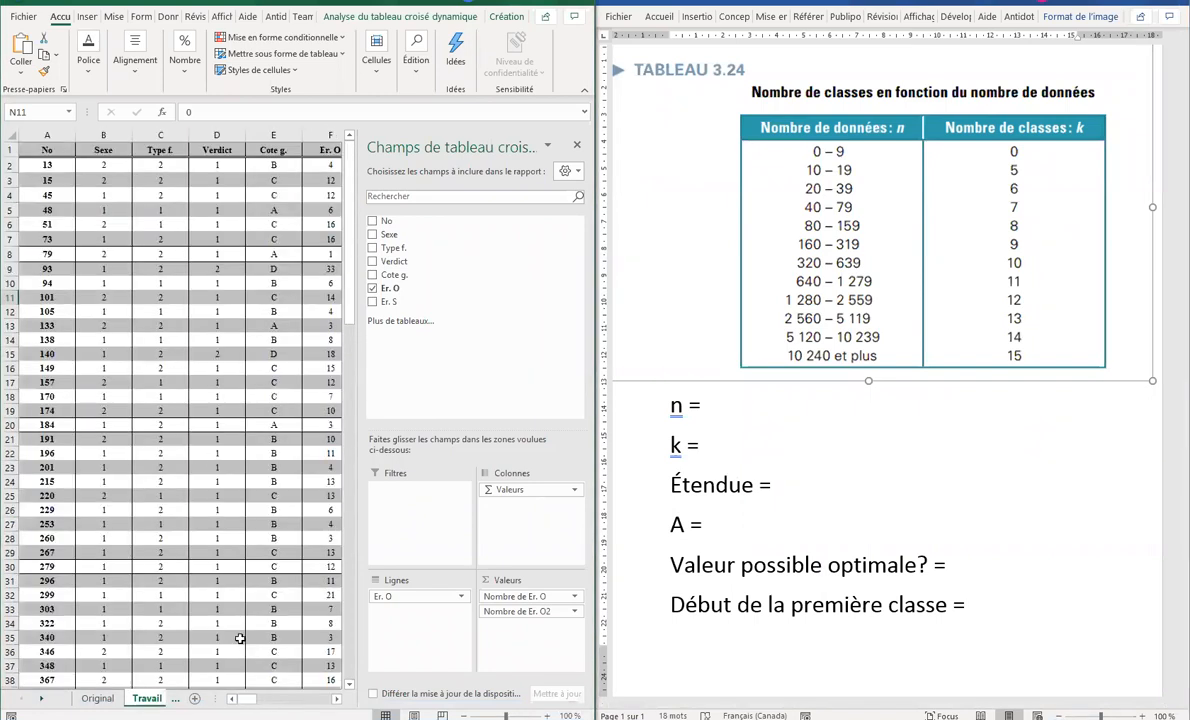
pyautogui.moveTo(250, 699); pyautogui.dragTo(290, 700)
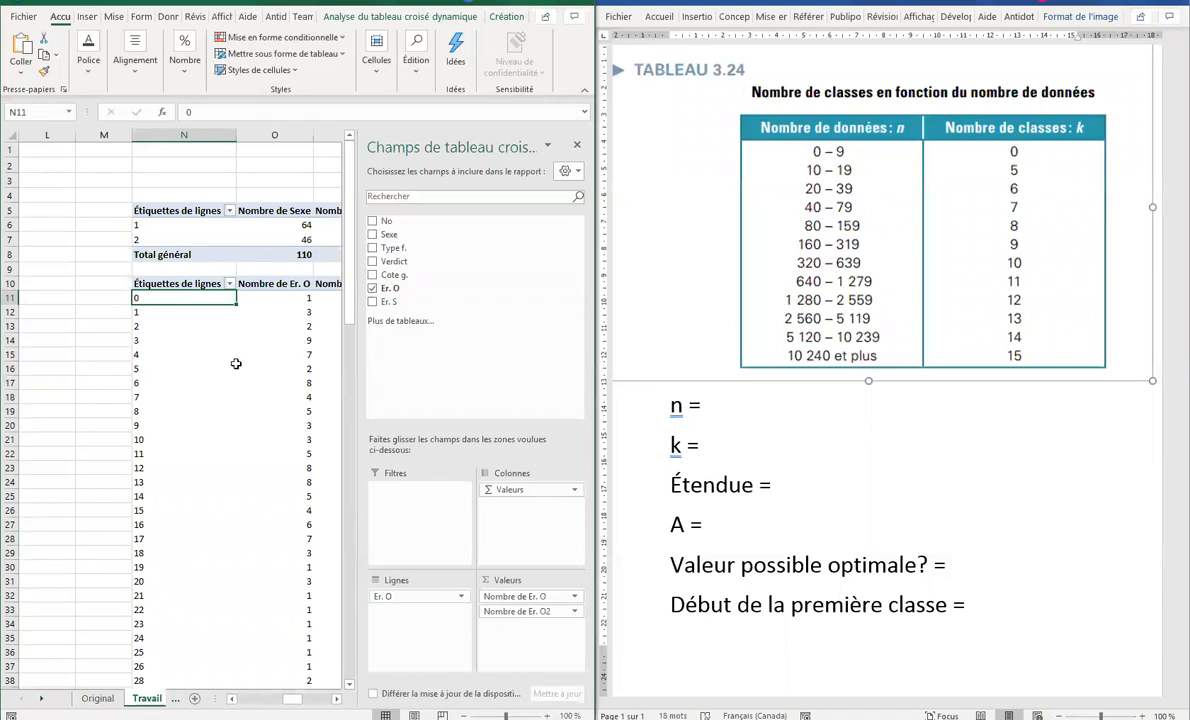
pyautogui.scroll(-3, 279, 385)
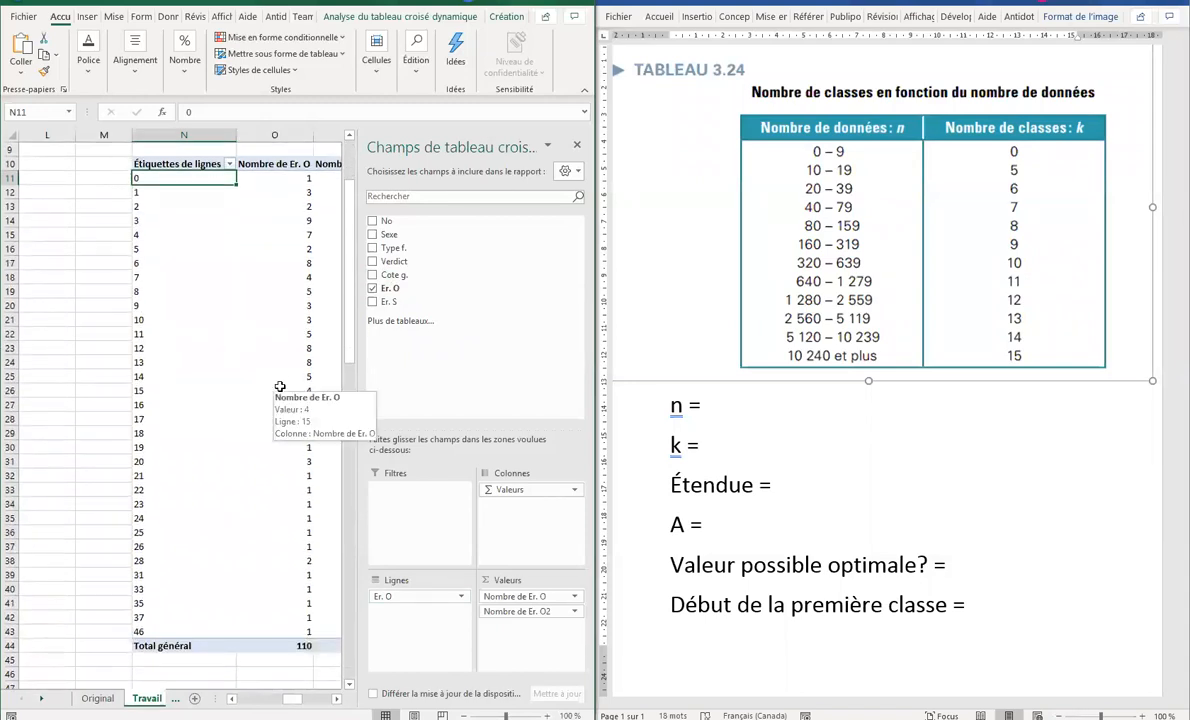
# Place the text cursor after "n =" in the list of class calculations below Tableau 3.24.
pyautogui.doubleClick(705, 407)
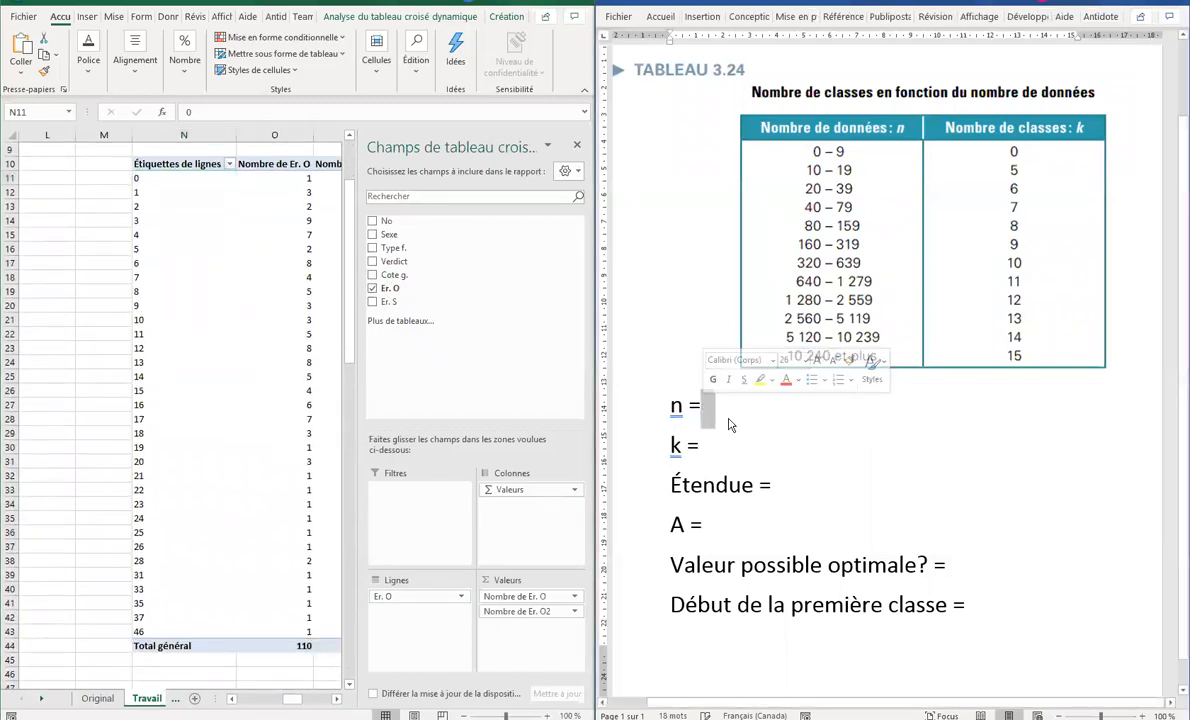
pyautogui.click(715, 406)
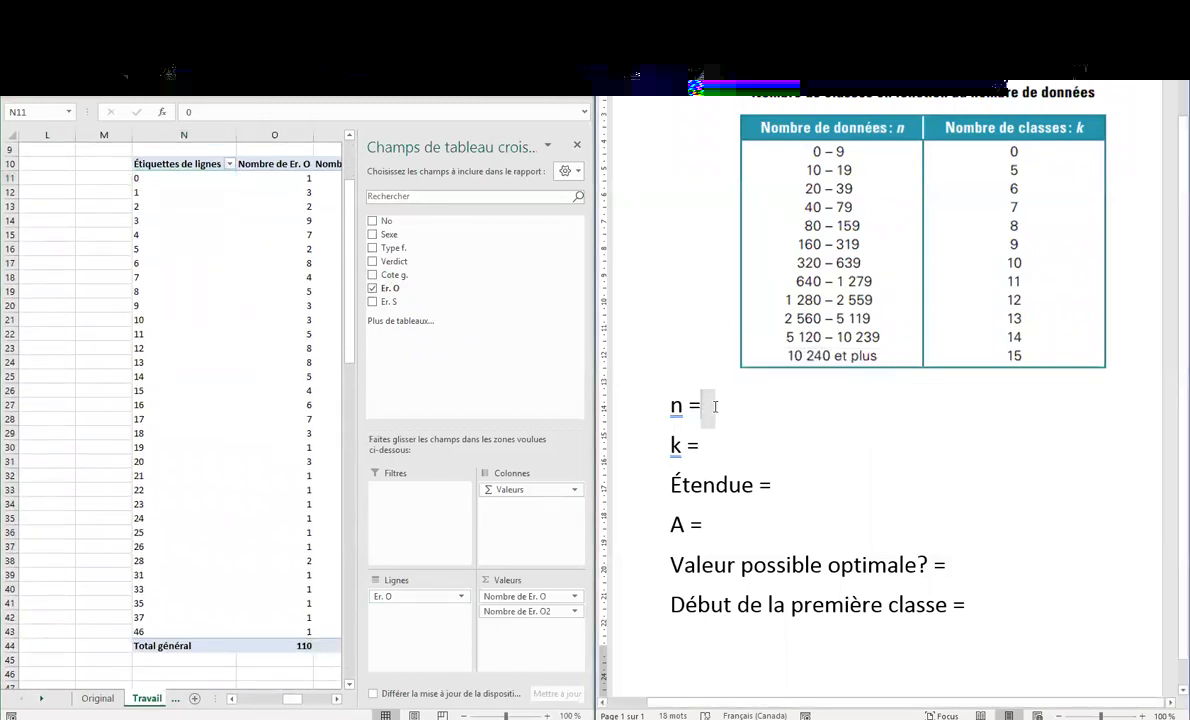